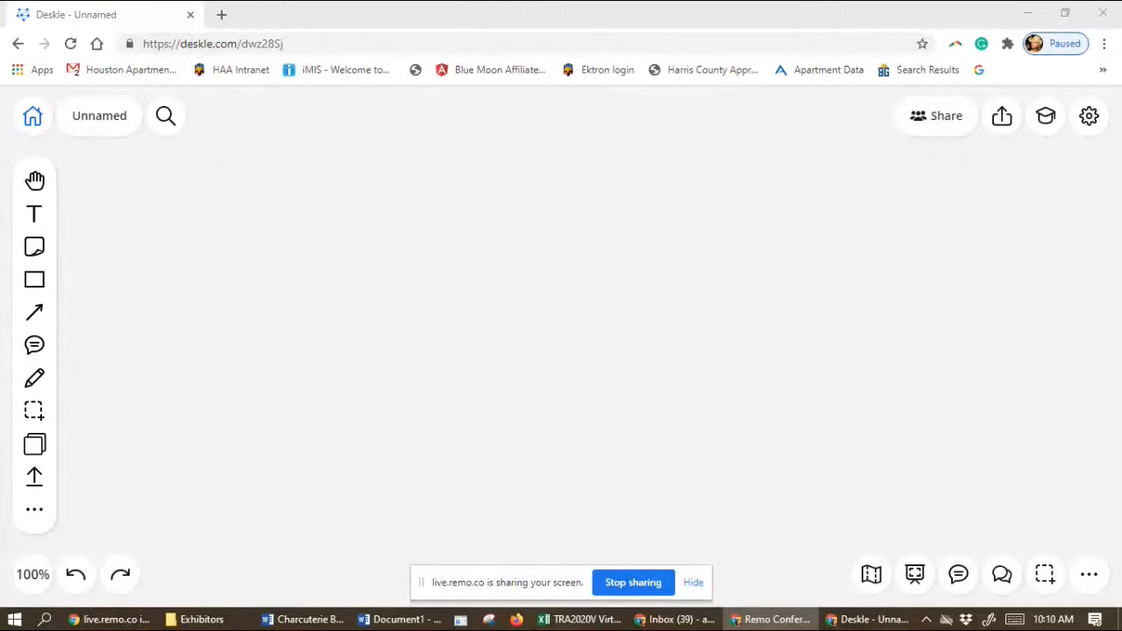
# - Set the board background to dark blue (#002e62) in the board settings and close the settings
pyautogui.click(1089, 116)
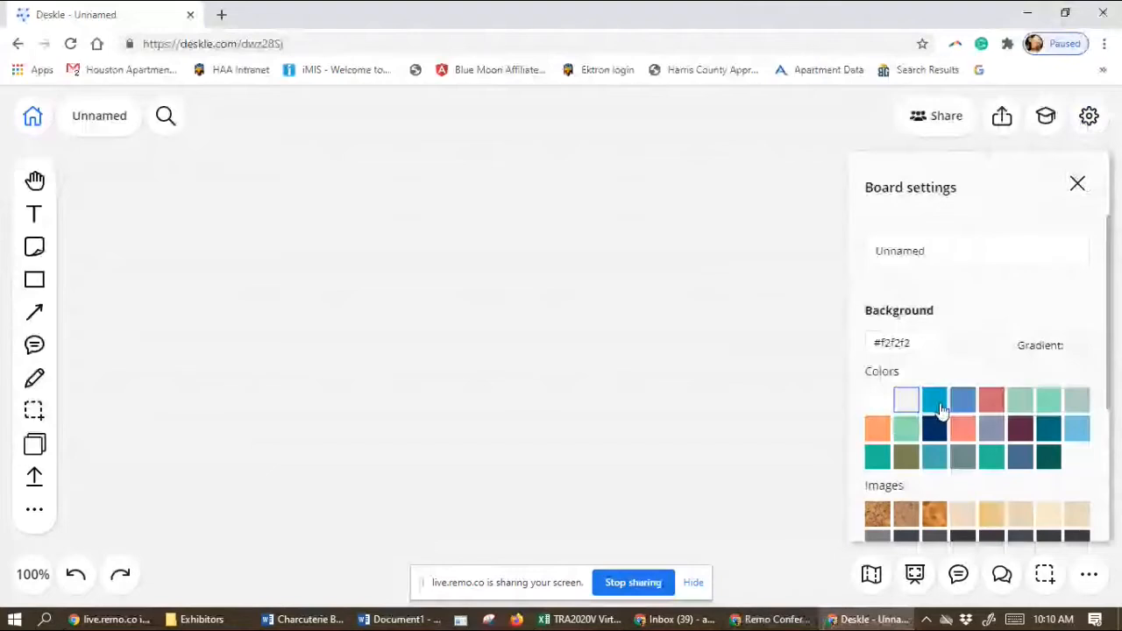
pyautogui.scroll(-1, 964, 395)
pyautogui.click(1022, 373)
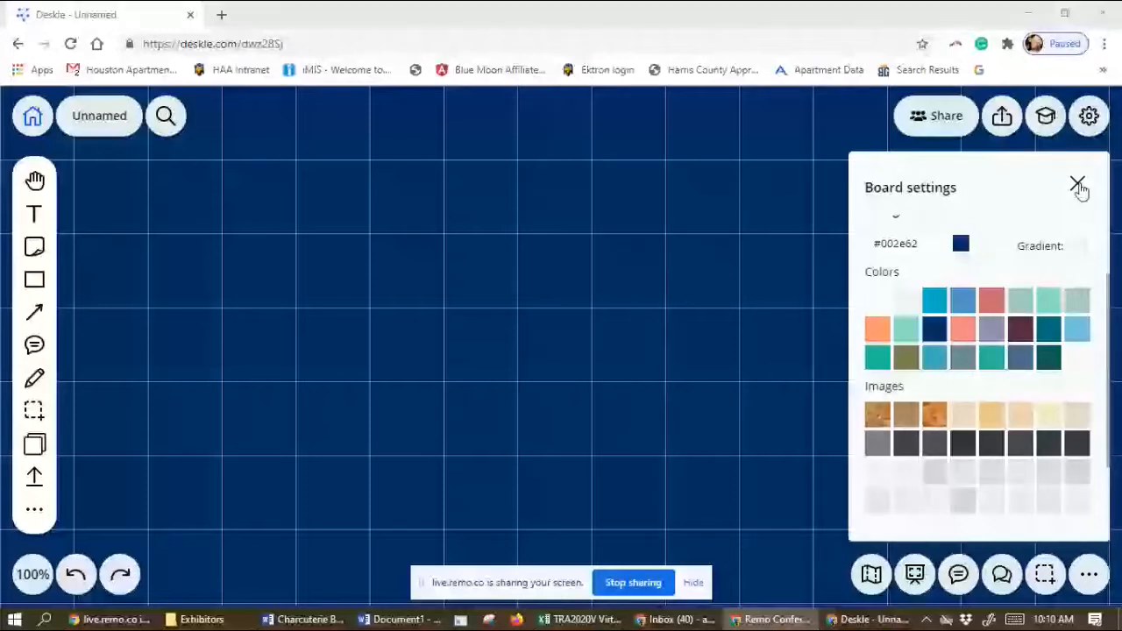
pyautogui.click(1077, 184)
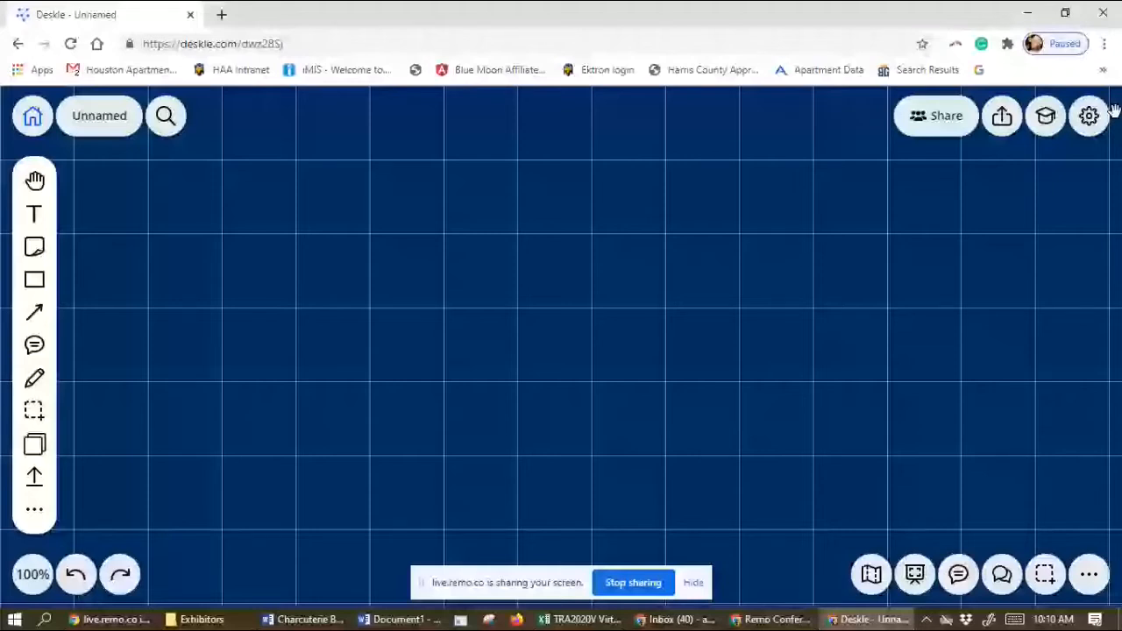
# - Review the board's options, including navigation mode, and look through the list of keyboard shortcuts
pyautogui.click(1106, 114)
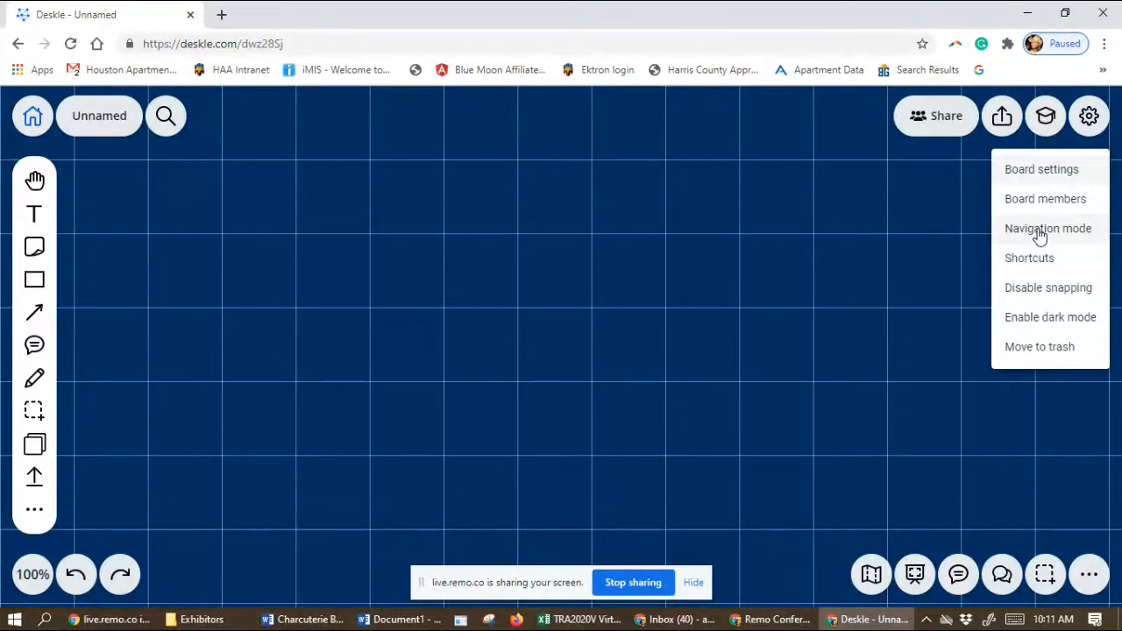
pyautogui.click(1039, 229)
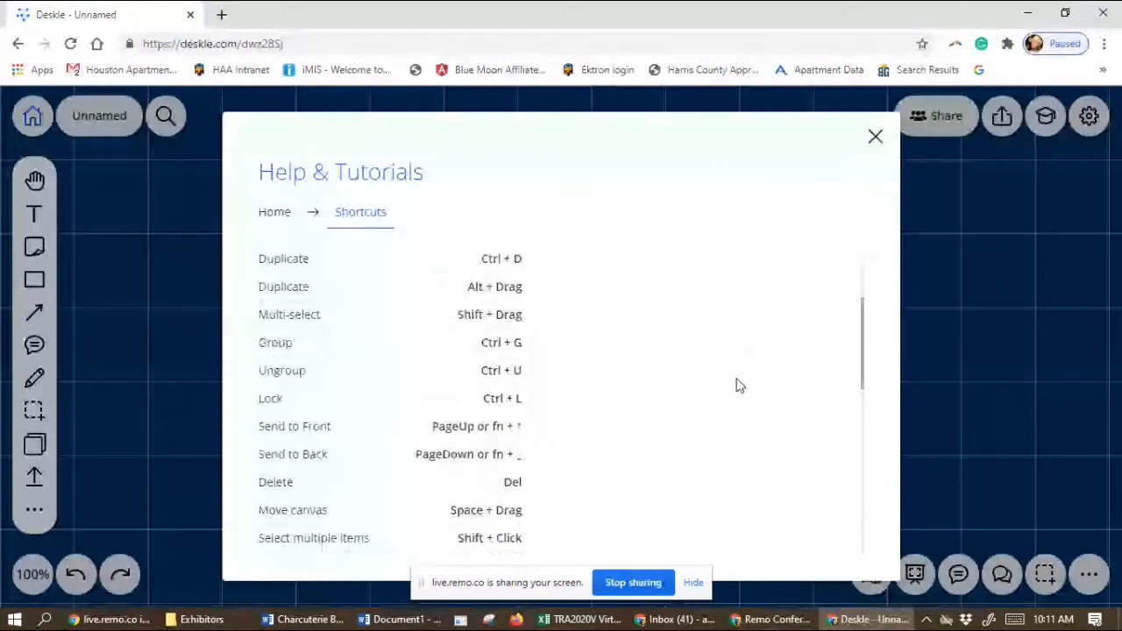
pyautogui.press('Escape')
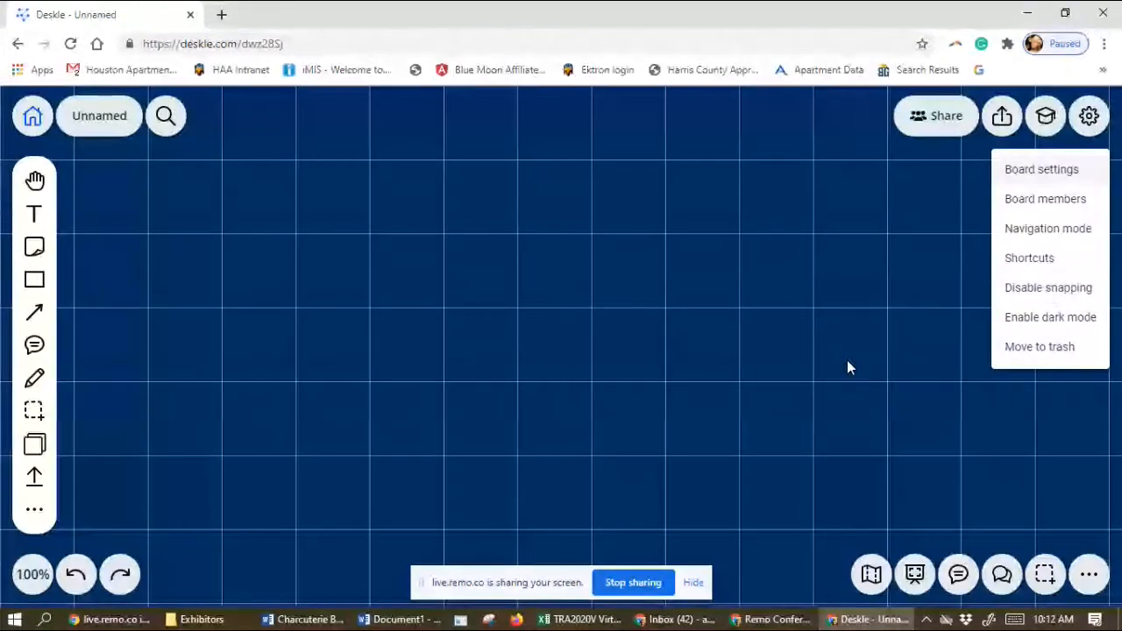
# - Enable dark mode for the board interface and disable it again
pyautogui.click(1058, 318)
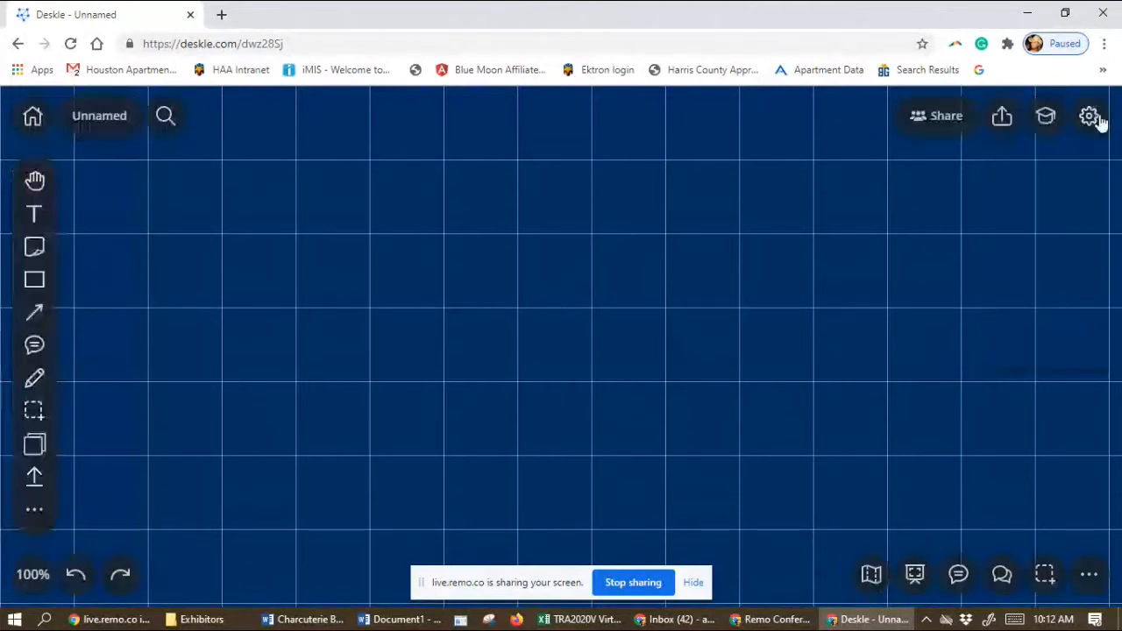
pyautogui.click(1099, 120)
pyautogui.click(1059, 318)
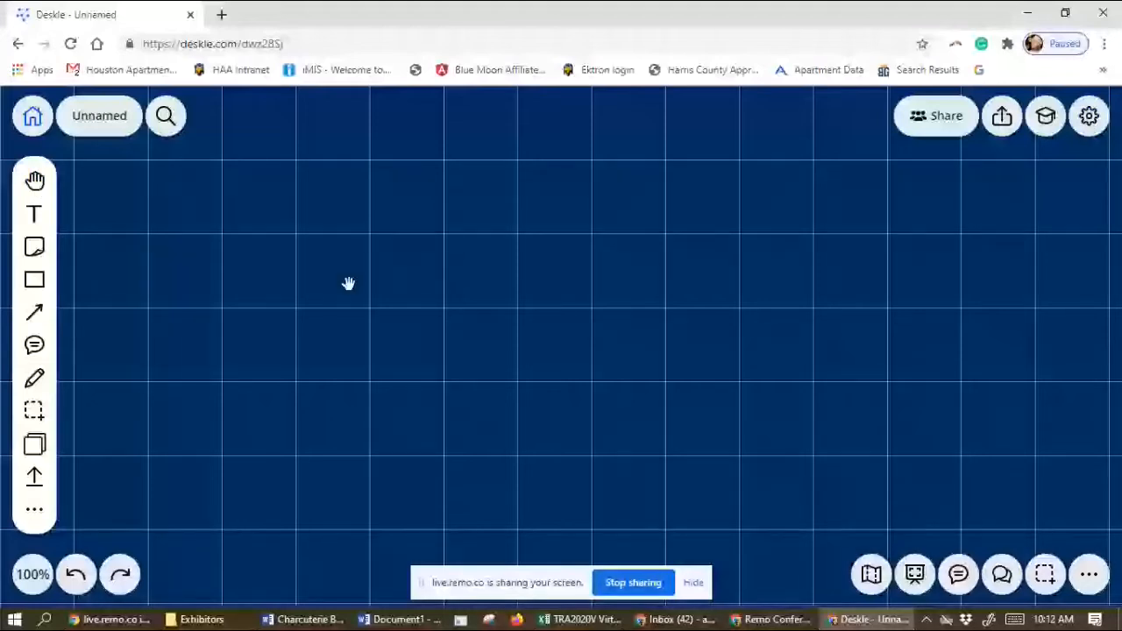
# - Set the board background to white (#ffffff) and add a text box reading "You can put text here."
pyautogui.moveTo(348, 283); pyautogui.dragTo(376, 285)
pyautogui.click(37, 184)
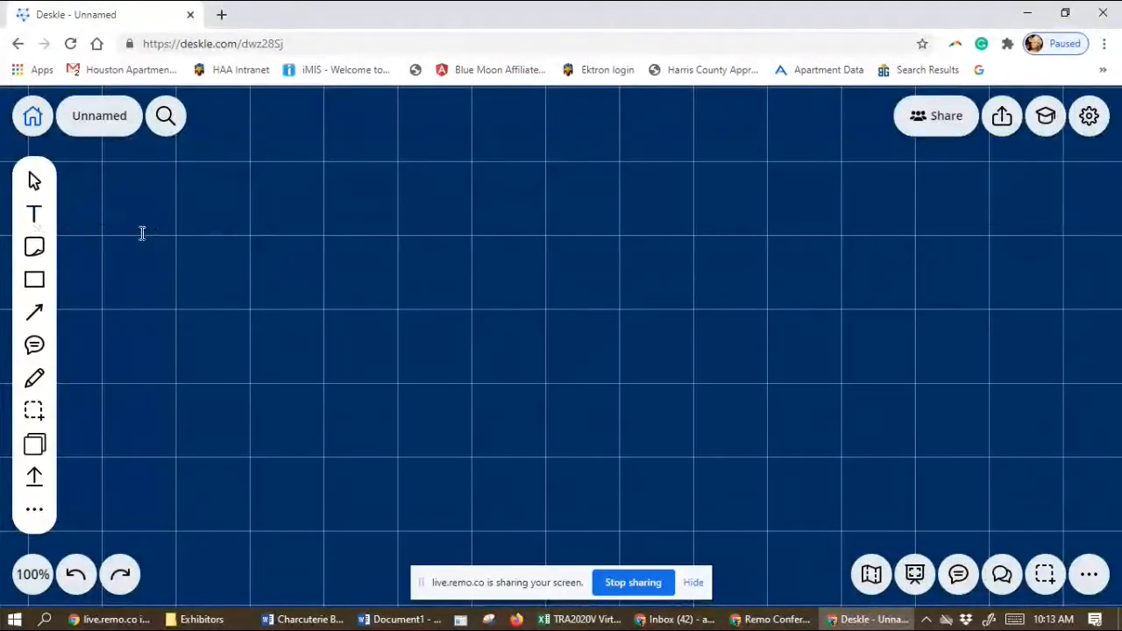
pyautogui.click(35, 216)
pyautogui.click(195, 228)
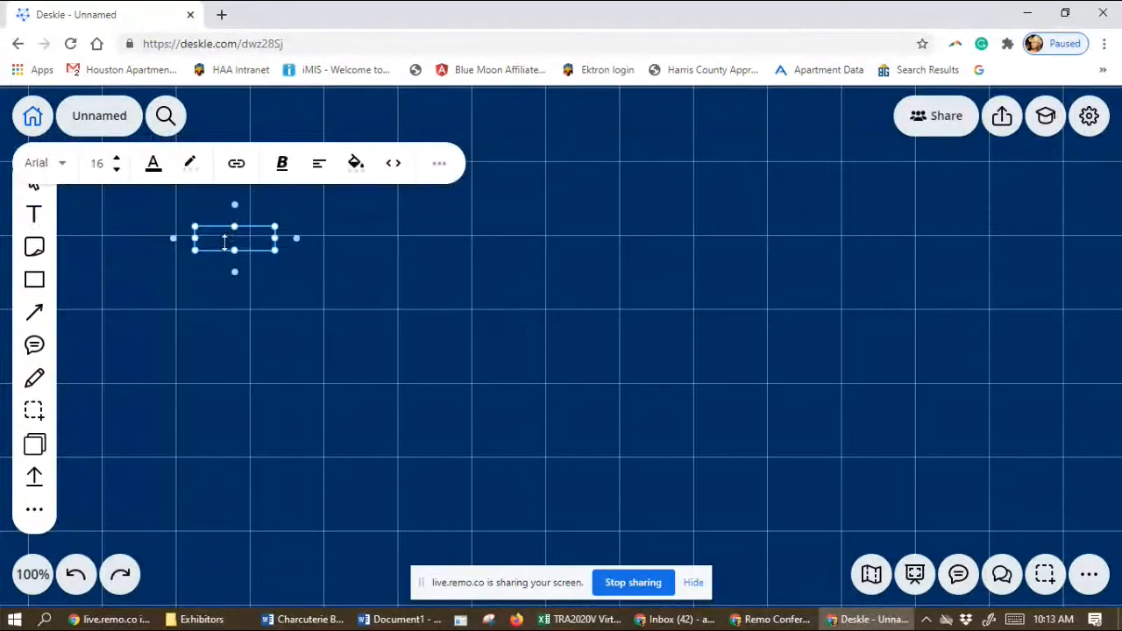
pyautogui.press('Escape')
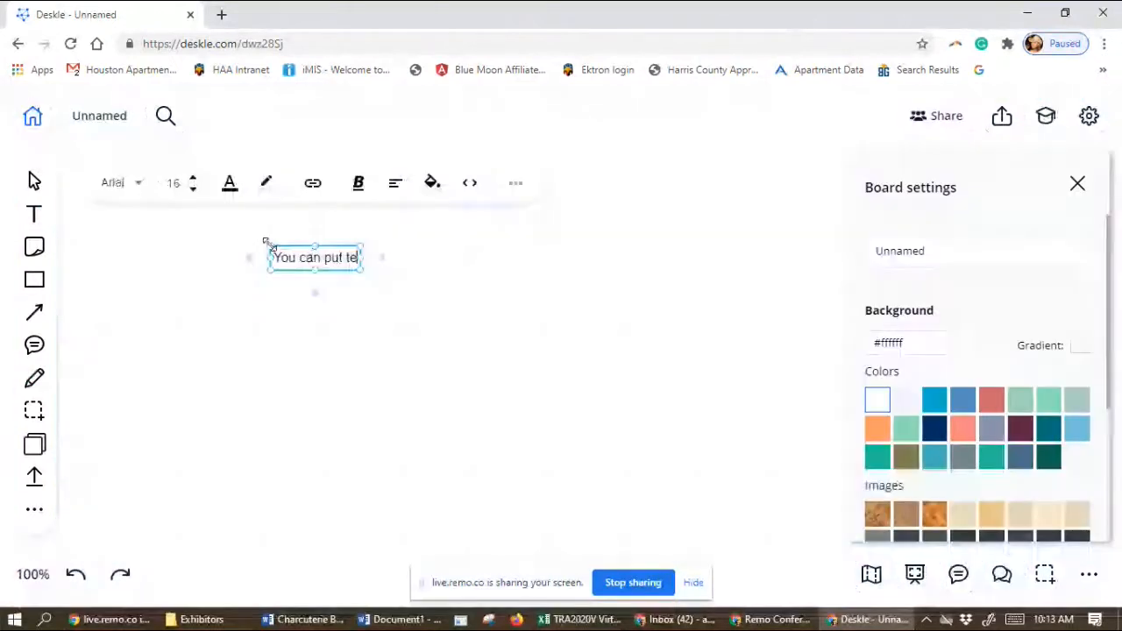
pyautogui.write('xt here')
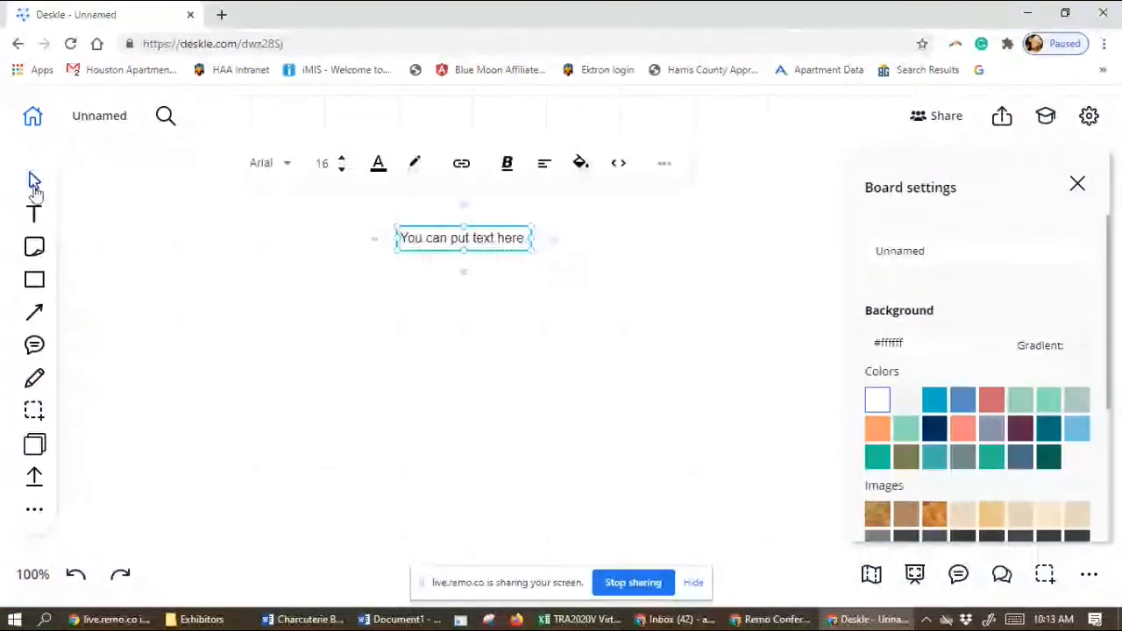
pyautogui.click(33, 182)
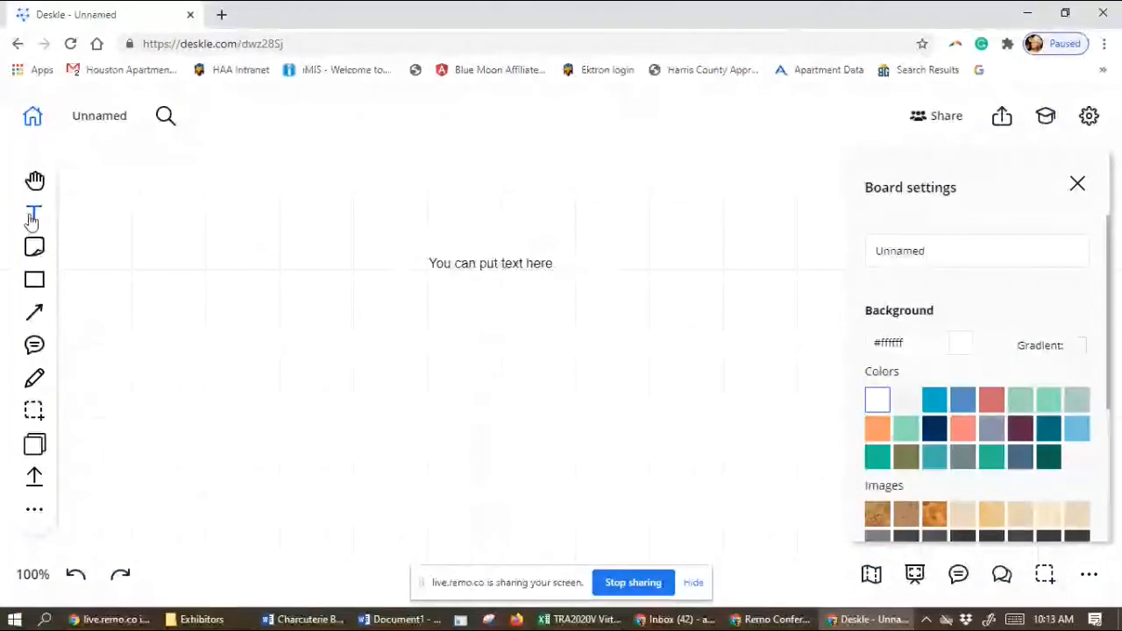
pyautogui.click(457, 266)
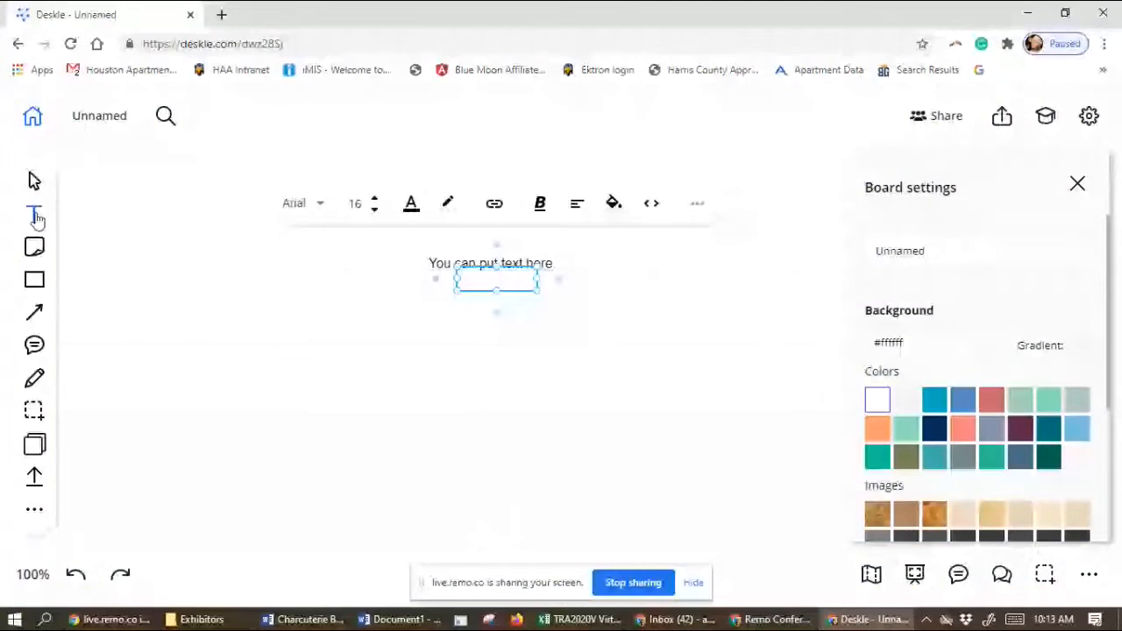
pyautogui.click(36, 219)
pyautogui.click(478, 264)
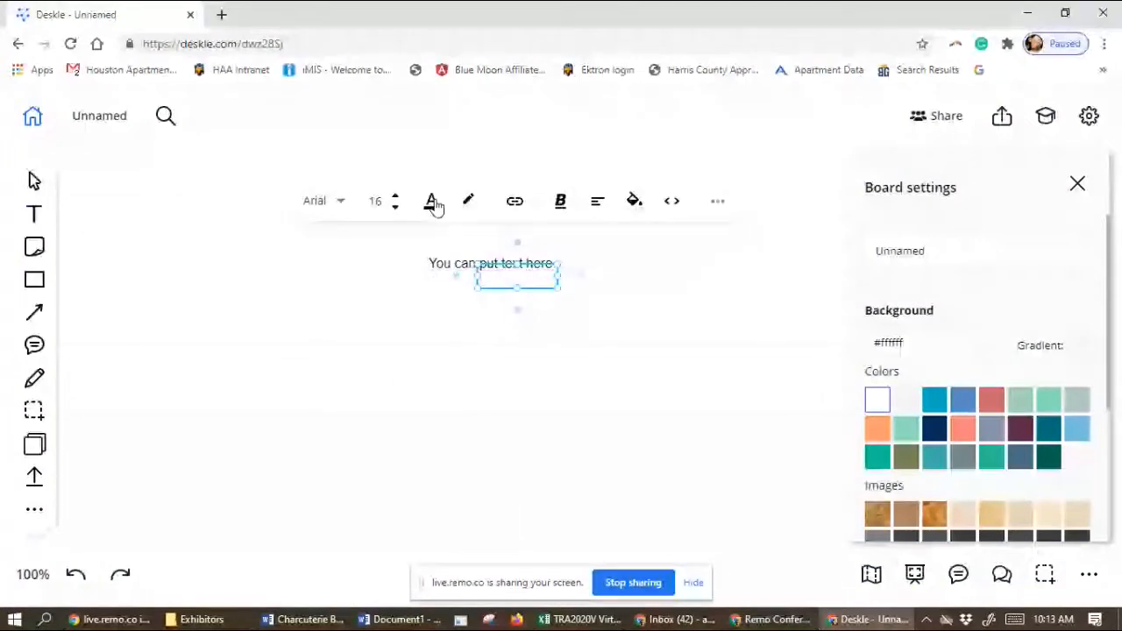
# - Widen the existing text box by extending its left edge and shift the box slightly to the left
pyautogui.click(456, 268)
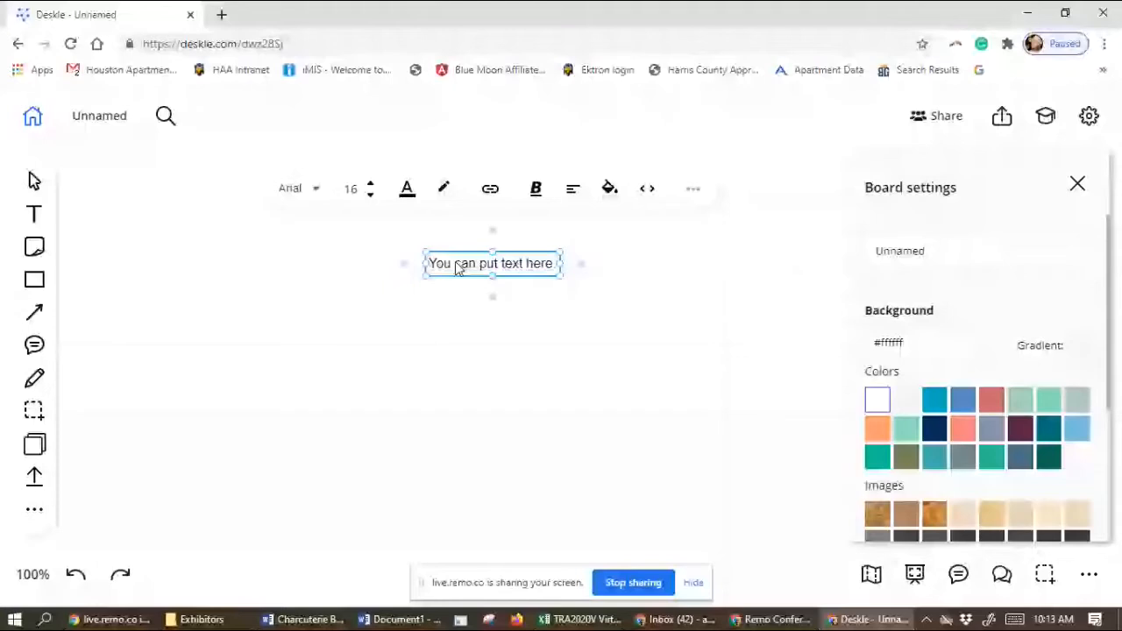
pyautogui.moveTo(426, 264); pyautogui.dragTo(343, 264)
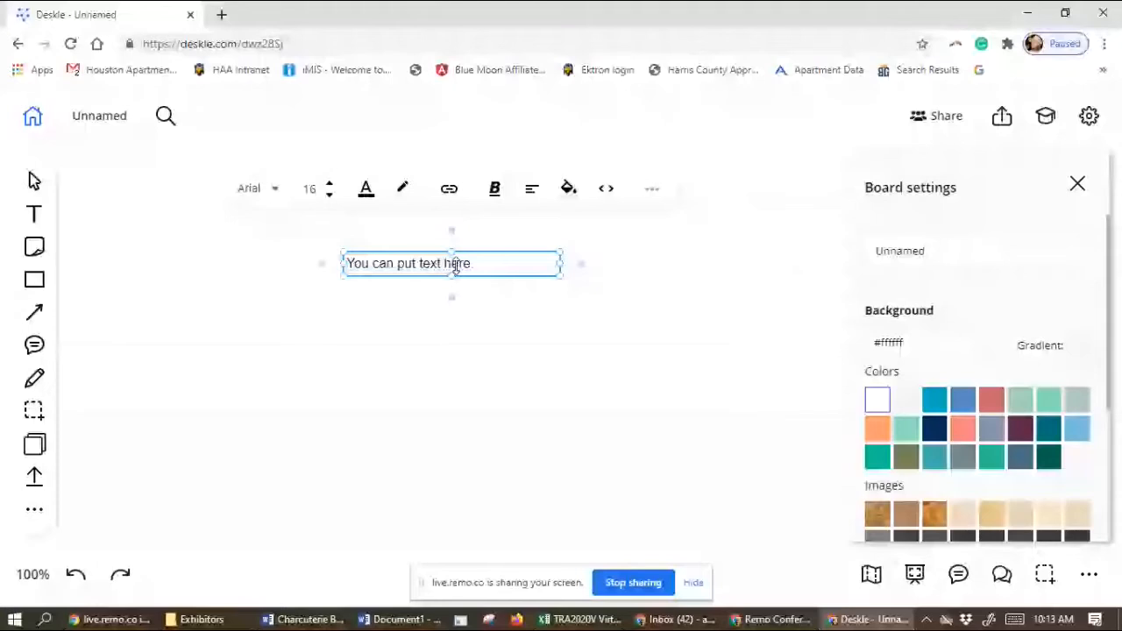
pyautogui.moveTo(455, 265); pyautogui.dragTo(432, 265)
# - Edit the text to read "Yon put text here." and shift its box slightly to the right
pyautogui.click(362, 262)
pyautogui.press('BackSpace')
pyautogui.press('BackSpace')
pyautogui.press('BackSpace')
pyautogui.press('BackSpace')
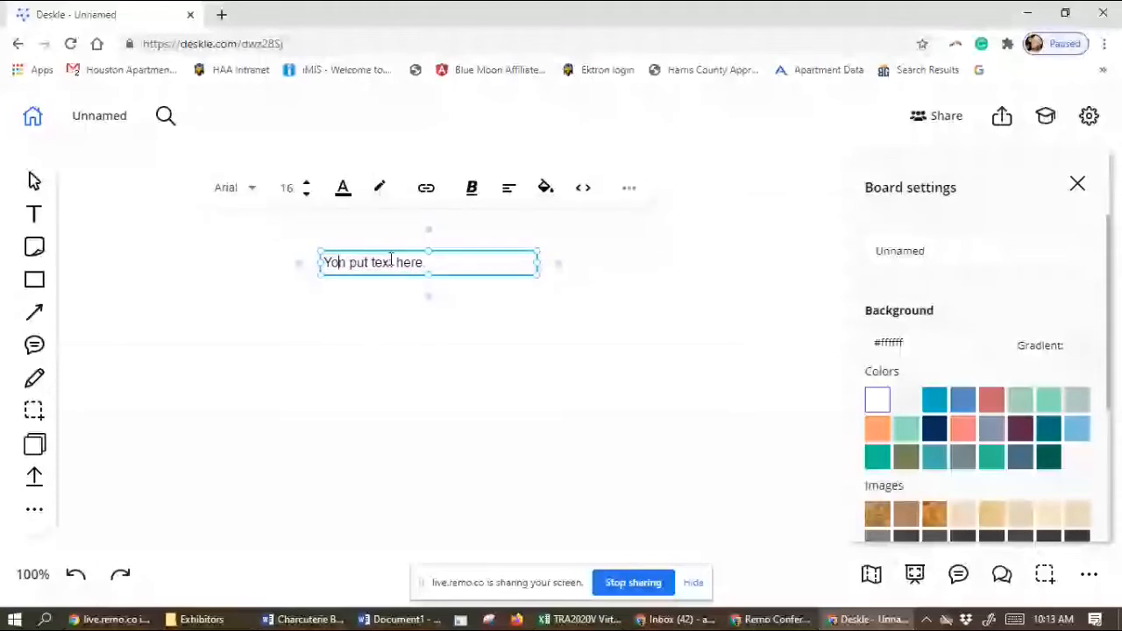
pyautogui.moveTo(369, 264); pyautogui.dragTo(394, 266)
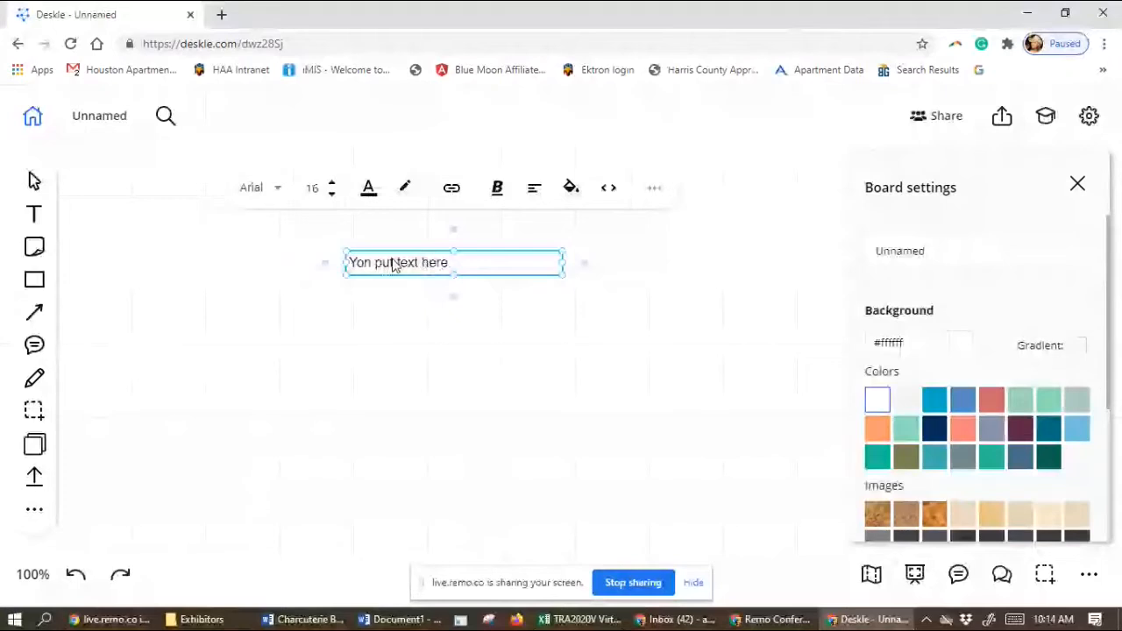
pyautogui.click(487, 305)
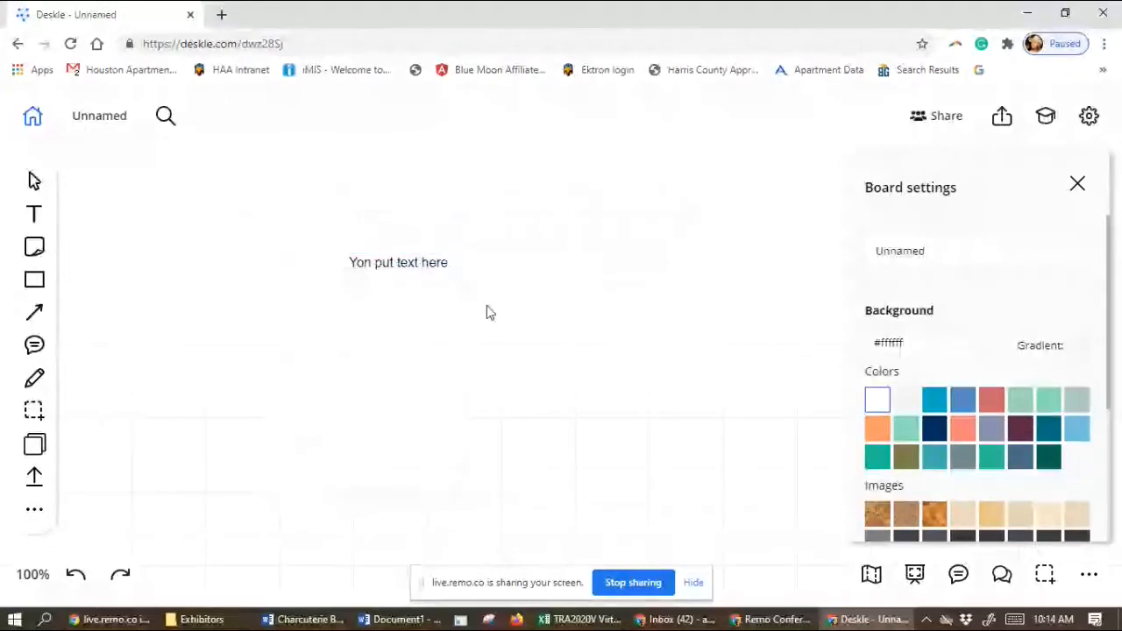
# - Shift the text box slightly to the left and increase its font size to 23
pyautogui.click(361, 265)
pyautogui.moveTo(361, 266); pyautogui.dragTo(344, 264)
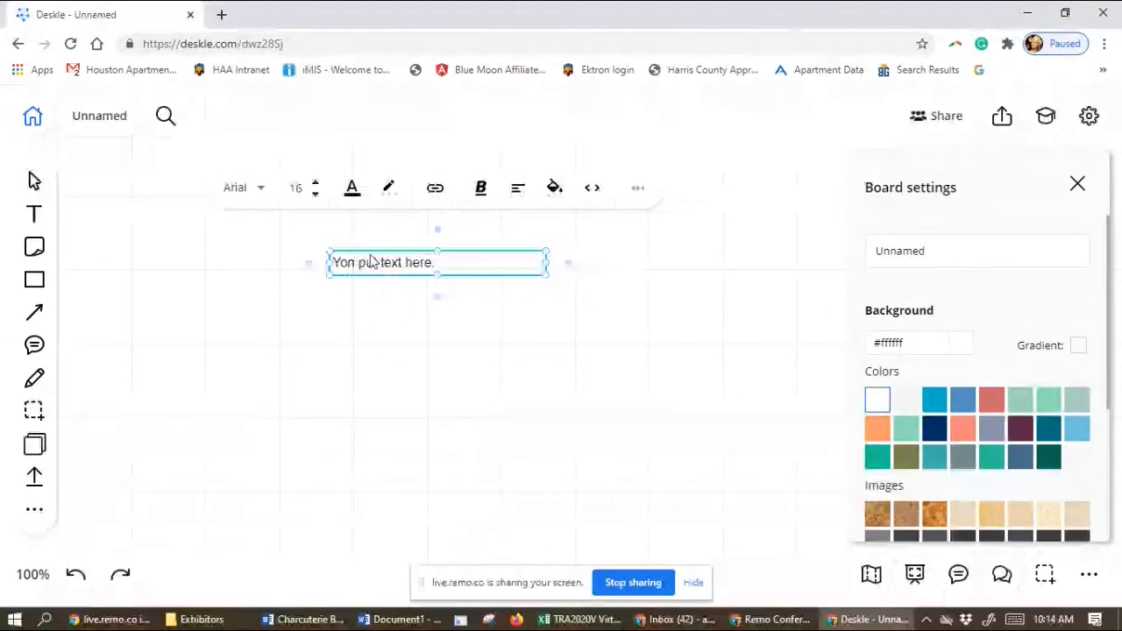
pyautogui.click(314, 183)
pyautogui.click(315, 183)
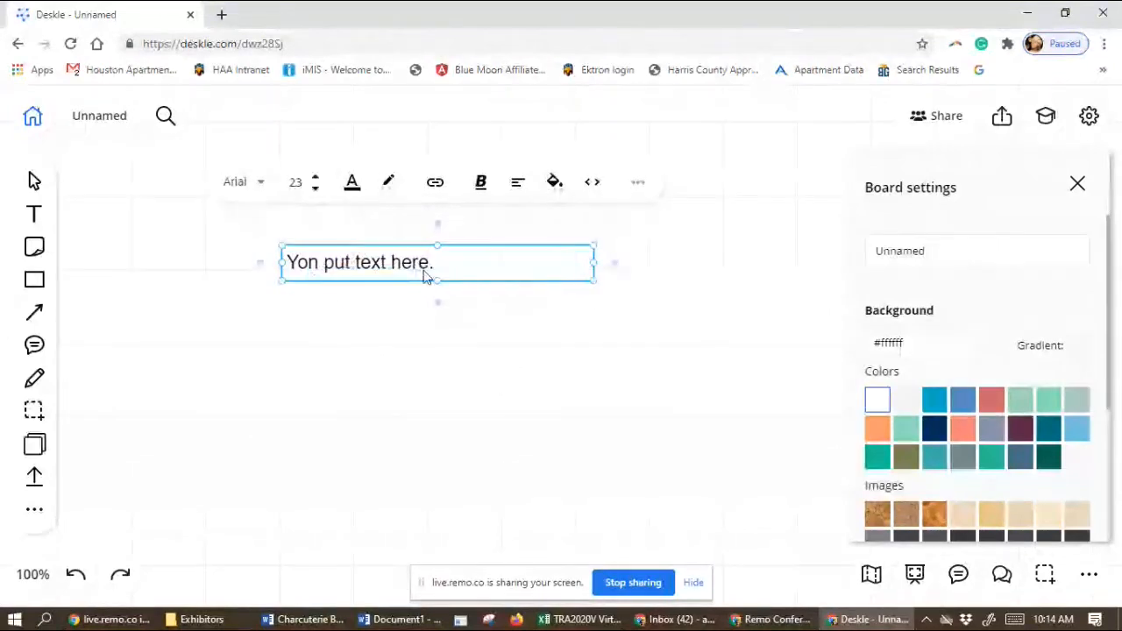
# - Colour the characters between the initial "Y" and the full stop red (#cc0000) and make the whole text bold
pyautogui.moveTo(429, 264); pyautogui.dragTo(298, 263)
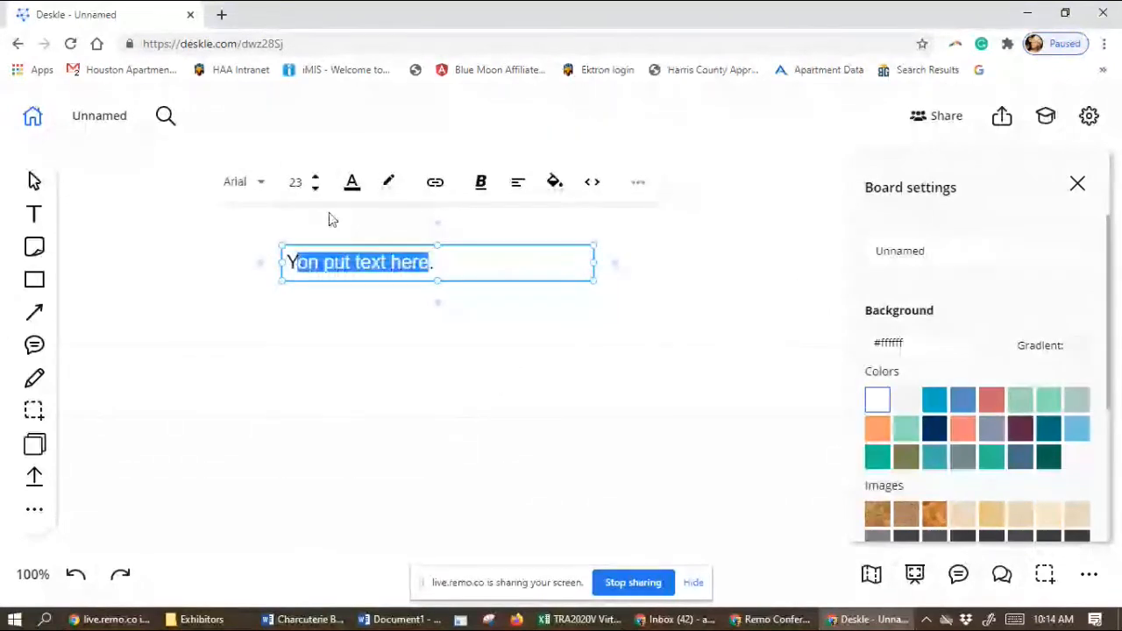
pyautogui.click(353, 181)
pyautogui.click(390, 358)
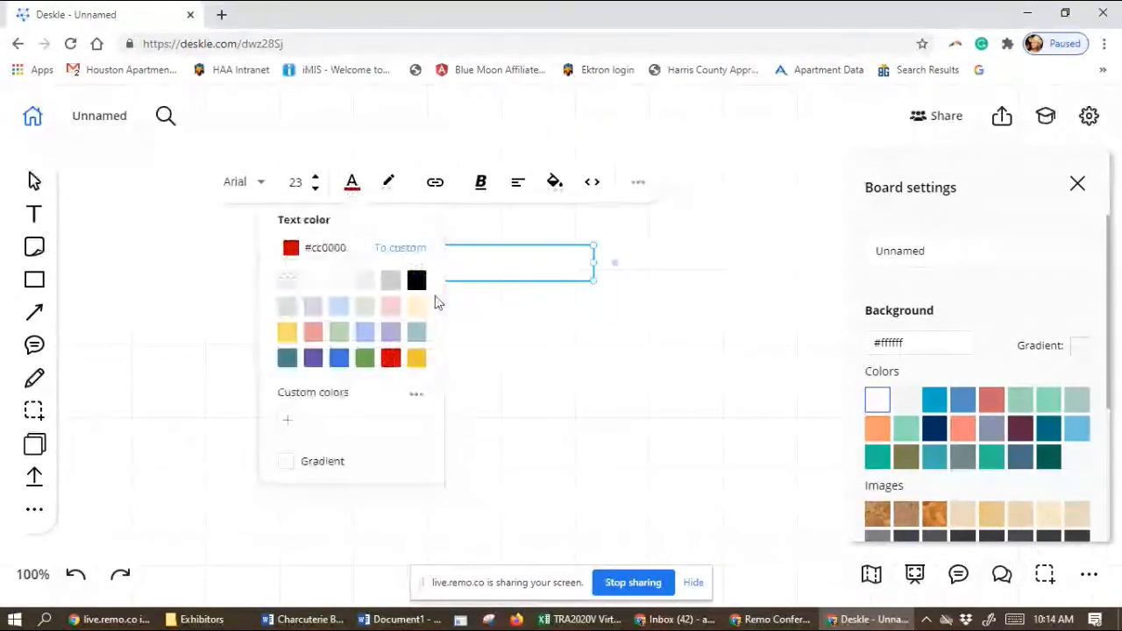
pyautogui.click(412, 266)
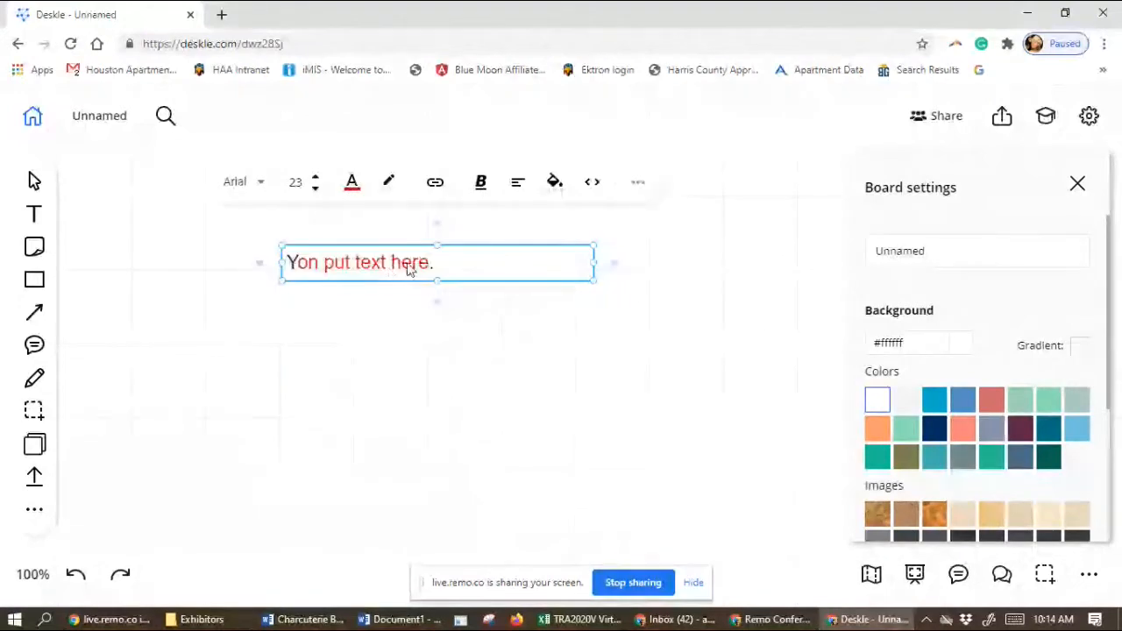
pyautogui.click(480, 187)
pyautogui.click(425, 225)
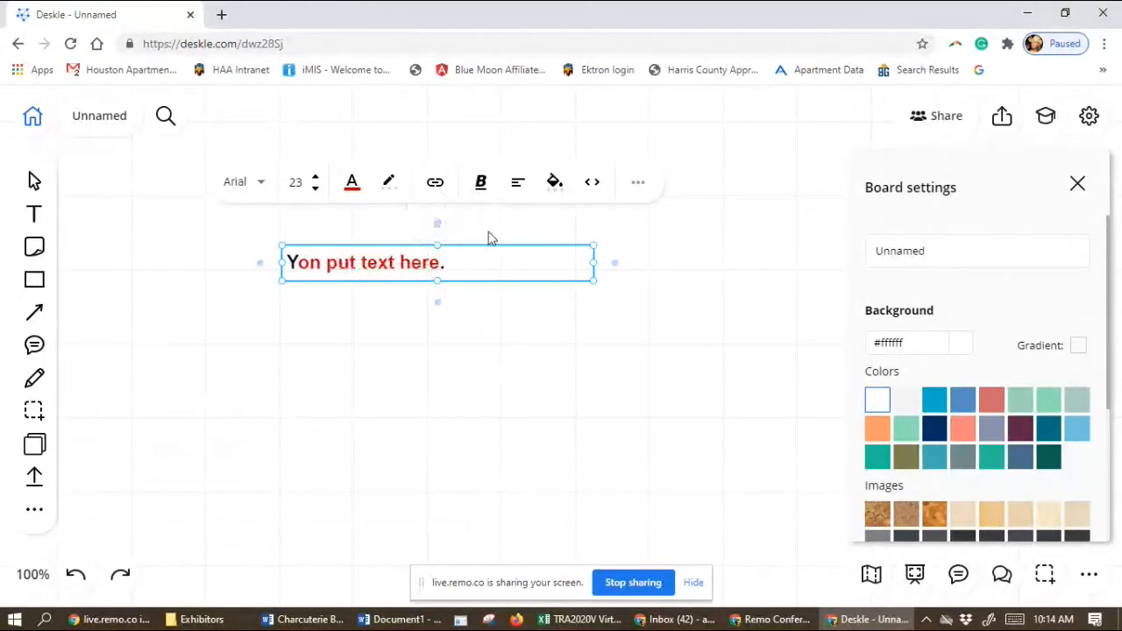
# - Give the text box a light green background (#d9ead3) and move it up and to the left
pyautogui.click(554, 184)
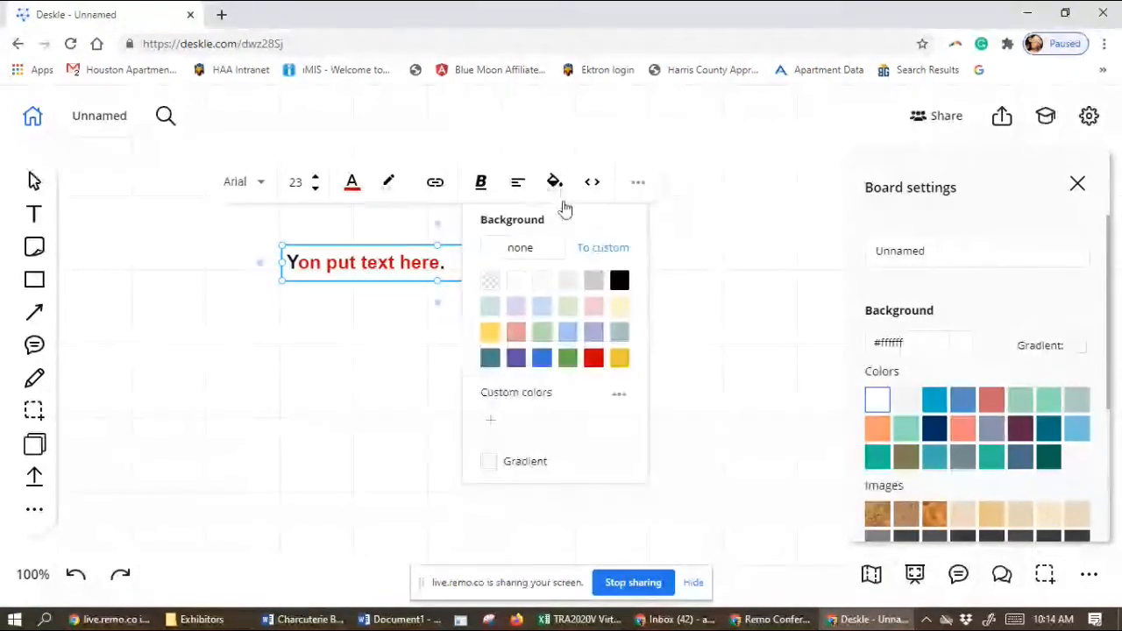
pyautogui.click(569, 307)
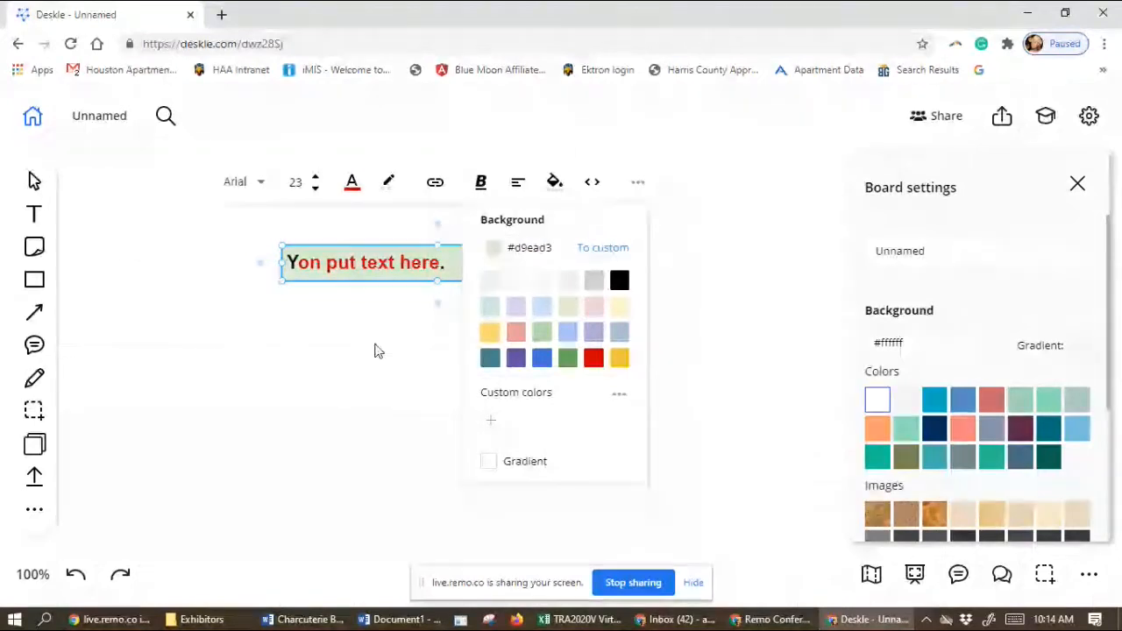
pyautogui.click(483, 295)
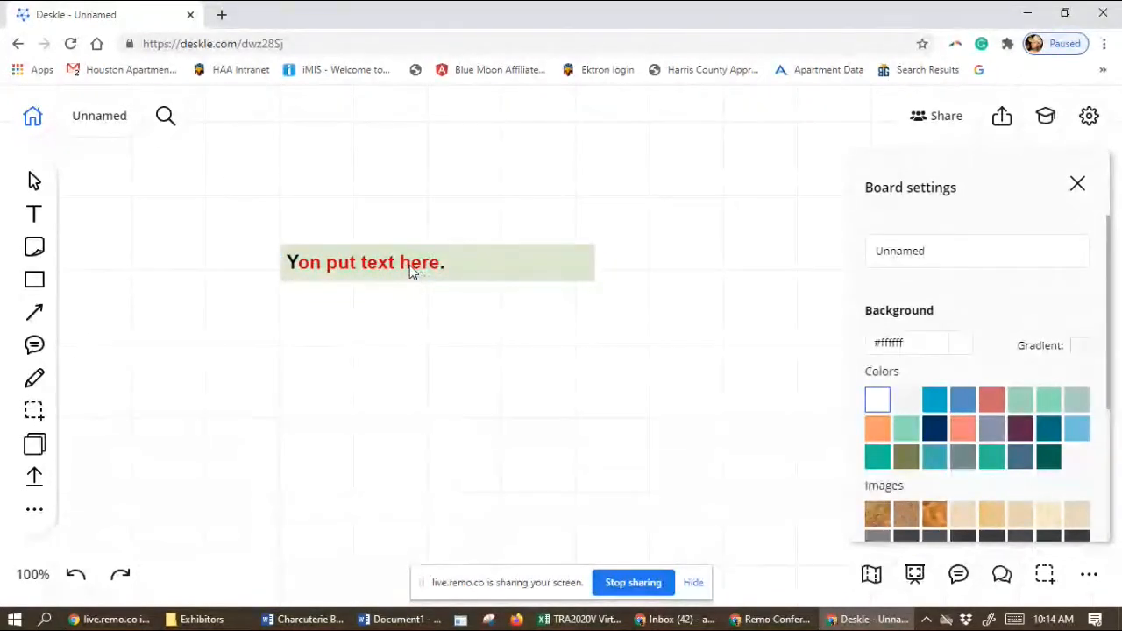
pyautogui.moveTo(408, 270); pyautogui.dragTo(353, 227)
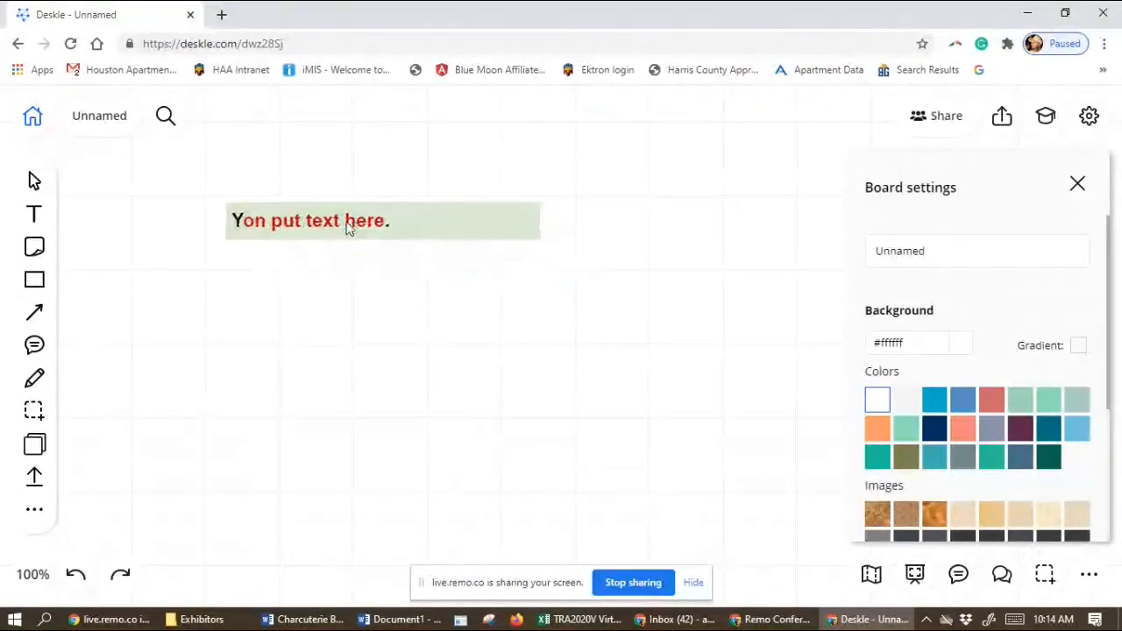
pyautogui.click(254, 219)
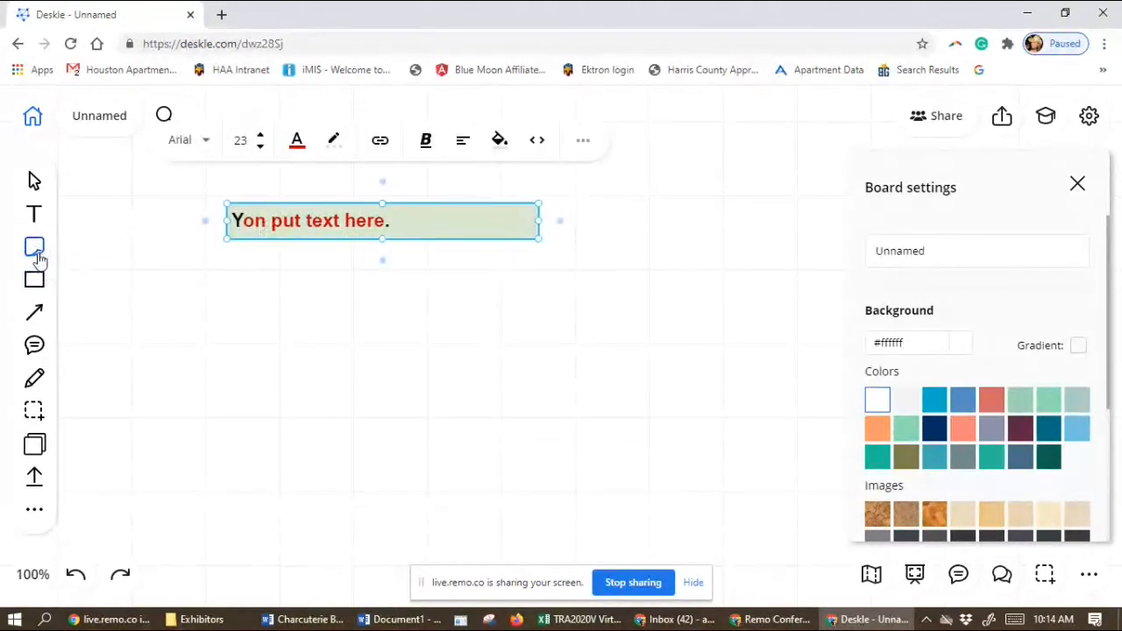
# - Place an orange sticky note below the text box with the text "Check this out!"
pyautogui.click(35, 250)
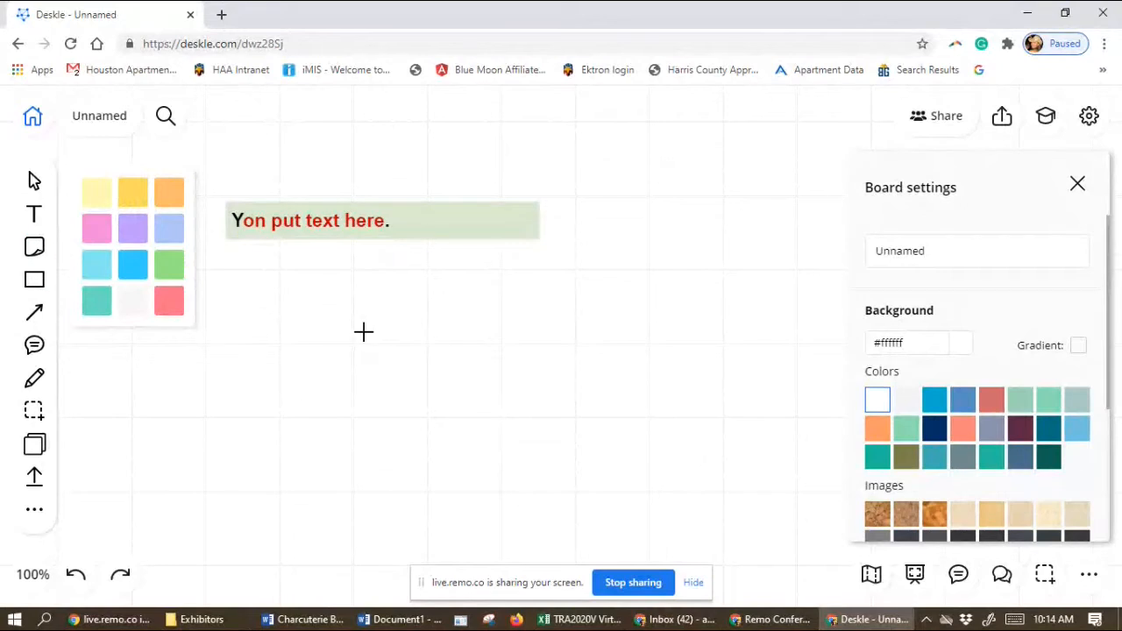
pyautogui.click(175, 197)
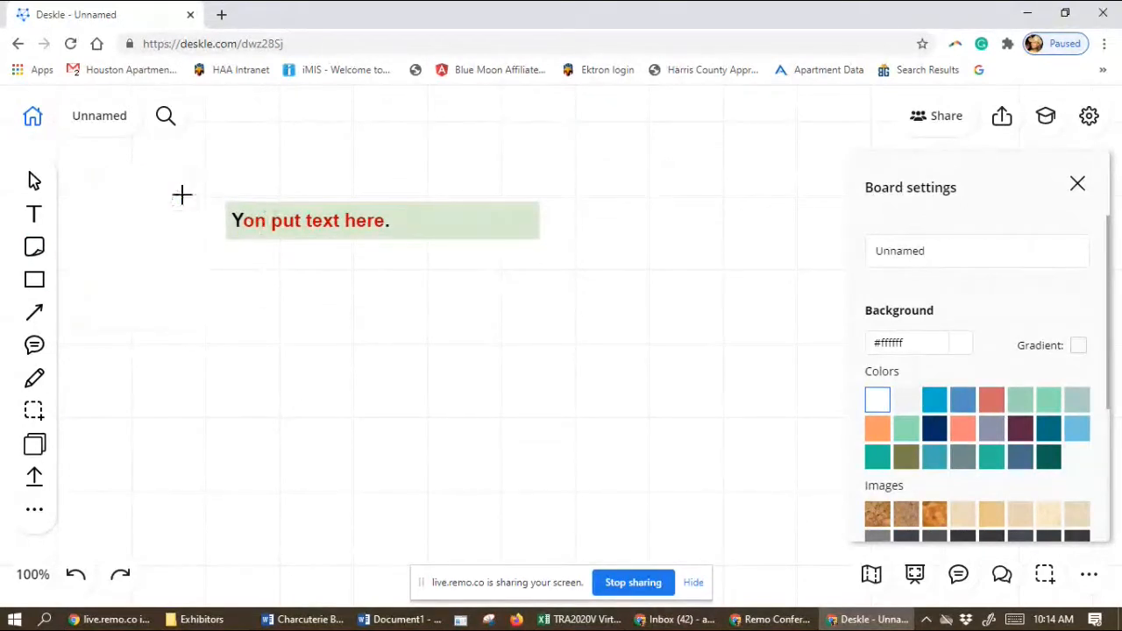
pyautogui.click(380, 376)
pyautogui.write('Check this ')
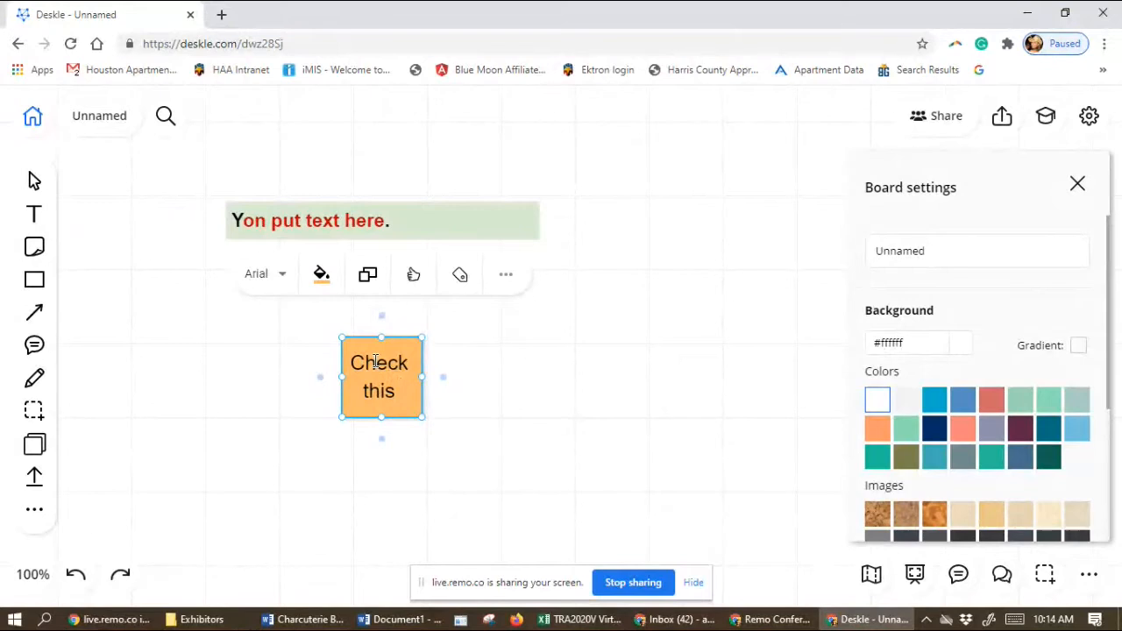
pyautogui.write('out!')
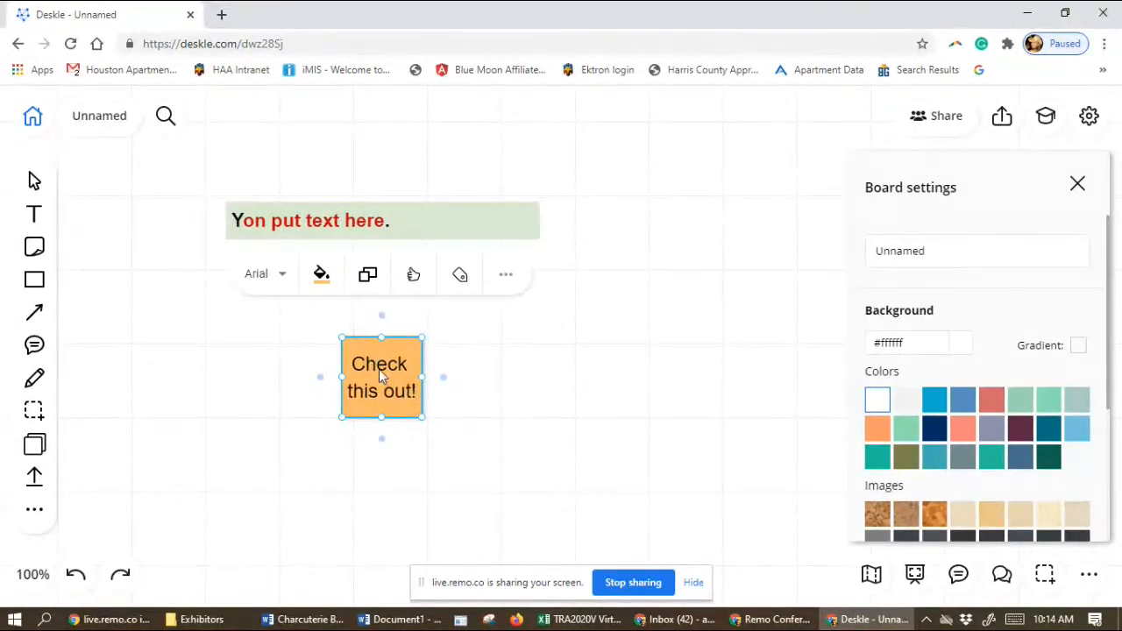
# - Move the orange sticky note beside the start of the text box and draw a large predefined-process shape below the text
pyautogui.moveTo(379, 369); pyautogui.dragTo(152, 230)
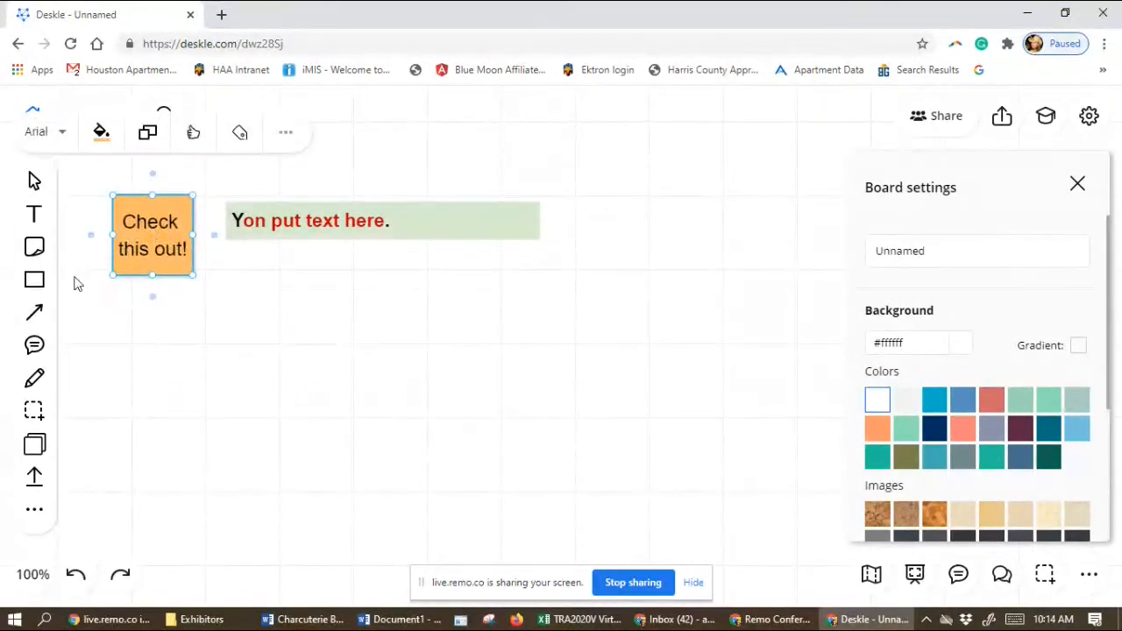
pyautogui.click(38, 282)
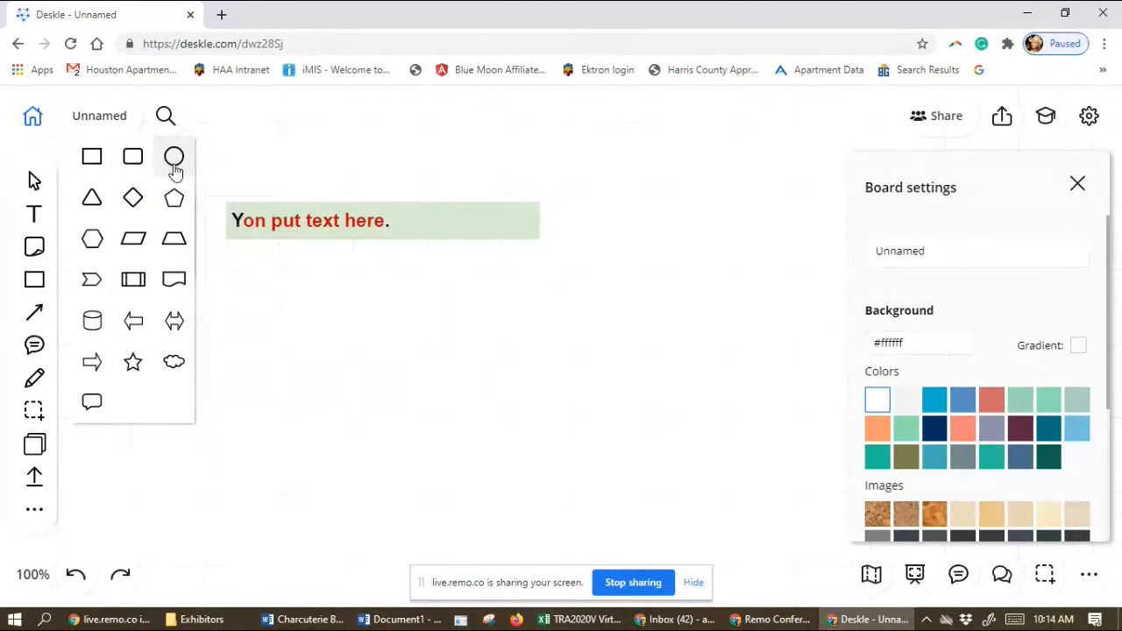
pyautogui.click(133, 278)
pyautogui.moveTo(282, 301)
pyautogui.mouseDown()
pyautogui.moveTo(341, 401)
pyautogui.moveTo(657, 361)
pyautogui.mouseUp()
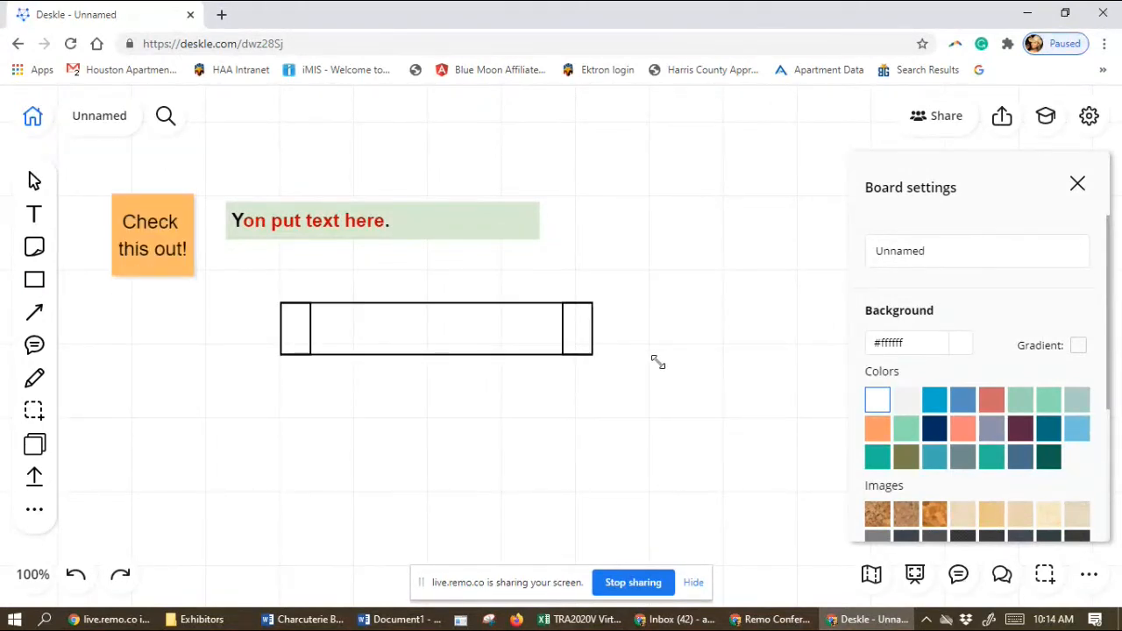
pyautogui.moveTo(657, 361); pyautogui.dragTo(747, 463)
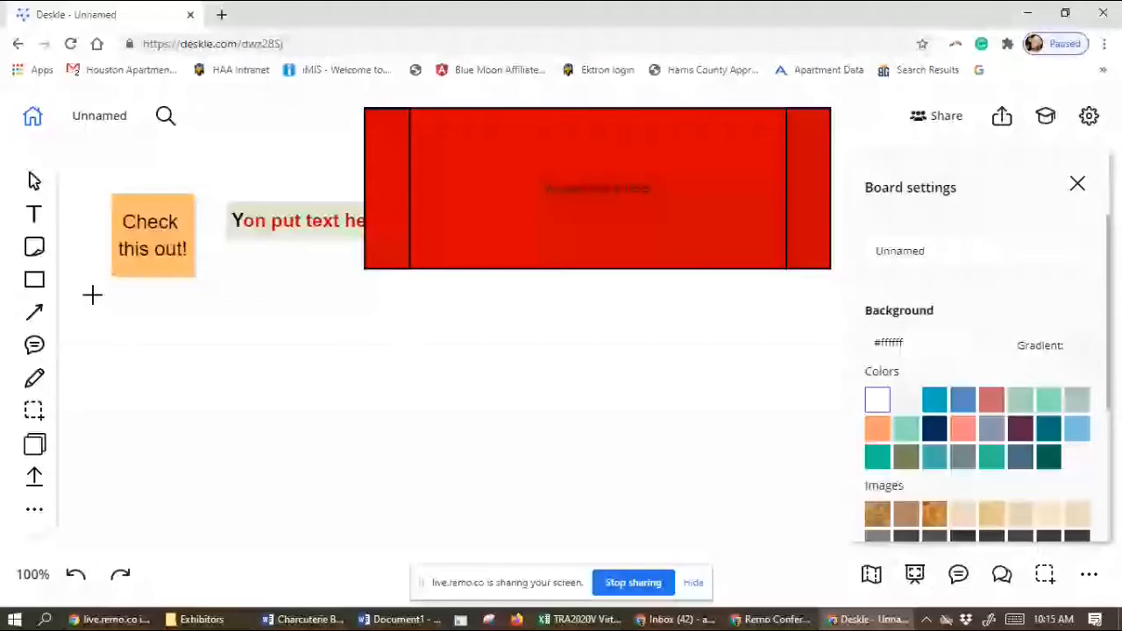
# - Draw a thick dashed arrow below the sticky note and change its line type from straight to stepped
pyautogui.moveTo(138, 343); pyautogui.dragTo(440, 340)
pyautogui.click(344, 284)
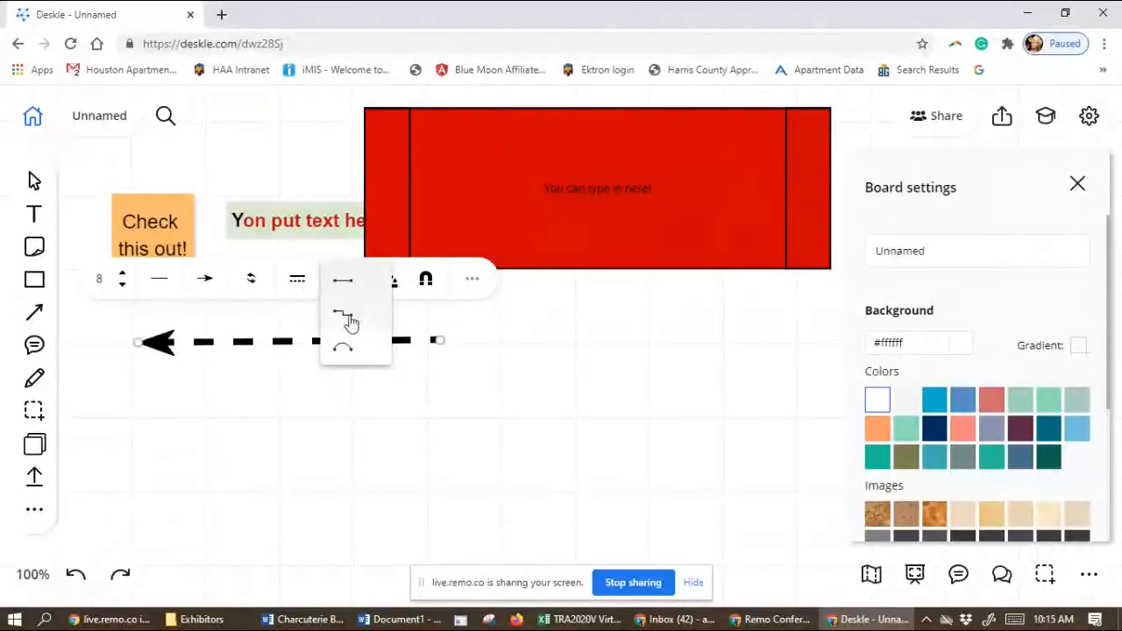
pyautogui.click(350, 321)
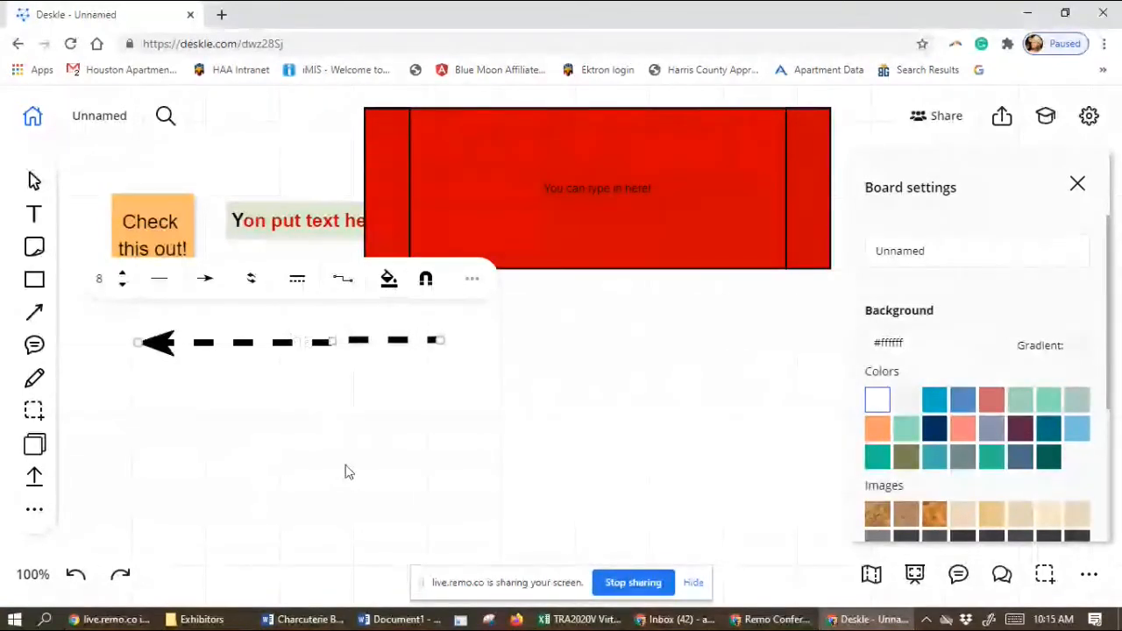
pyautogui.click(463, 384)
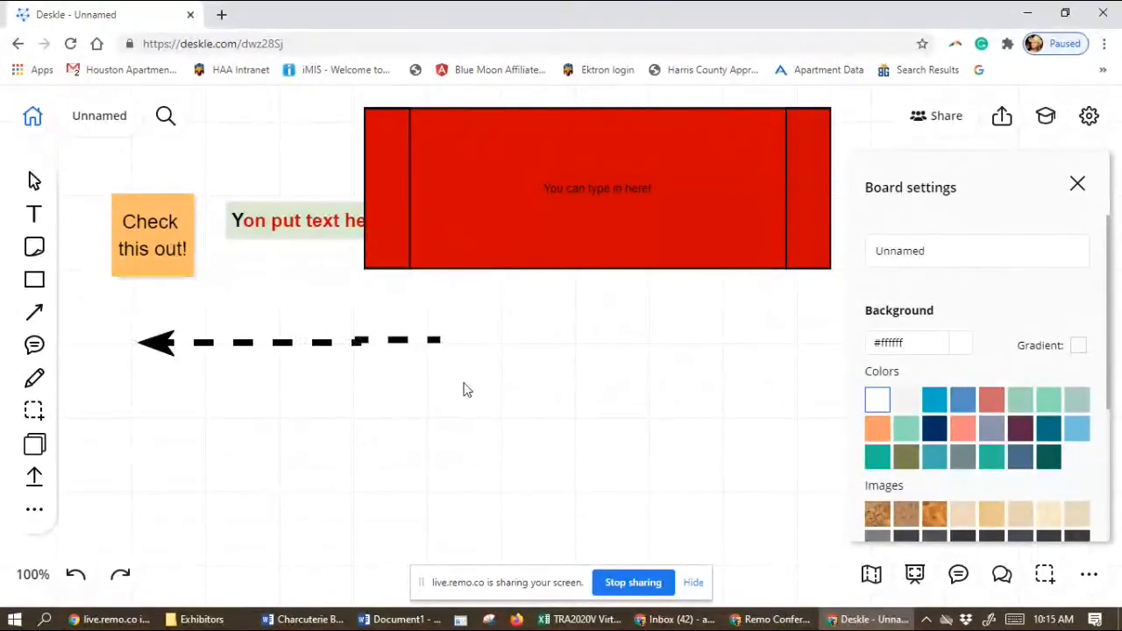
pyautogui.doubleClick(371, 340)
pyautogui.click(399, 301)
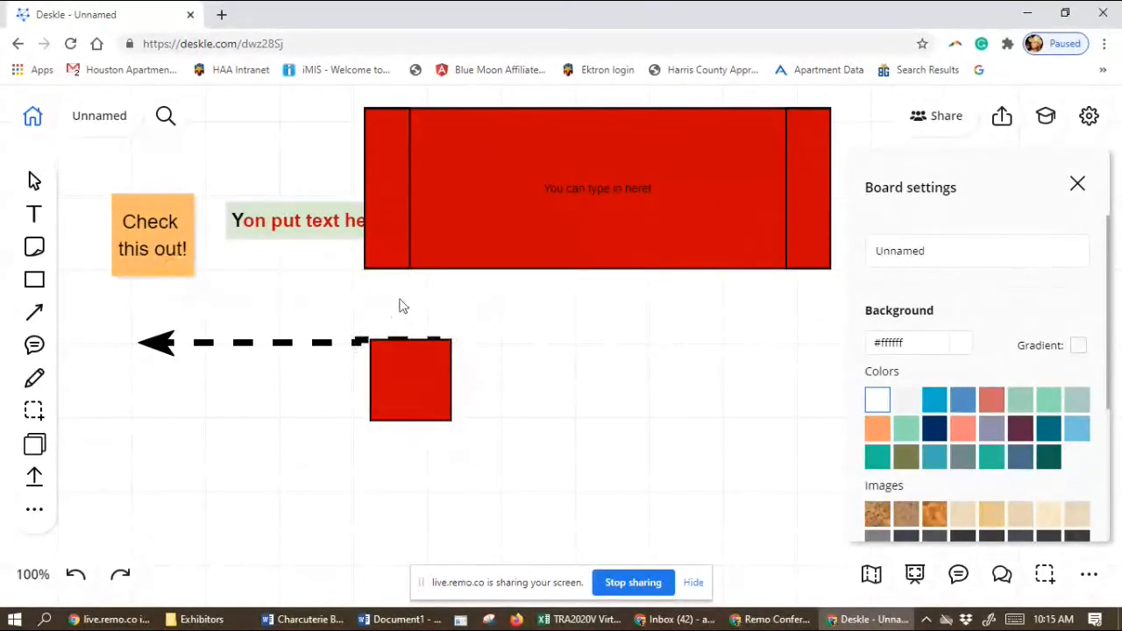
pyautogui.doubleClick(352, 339)
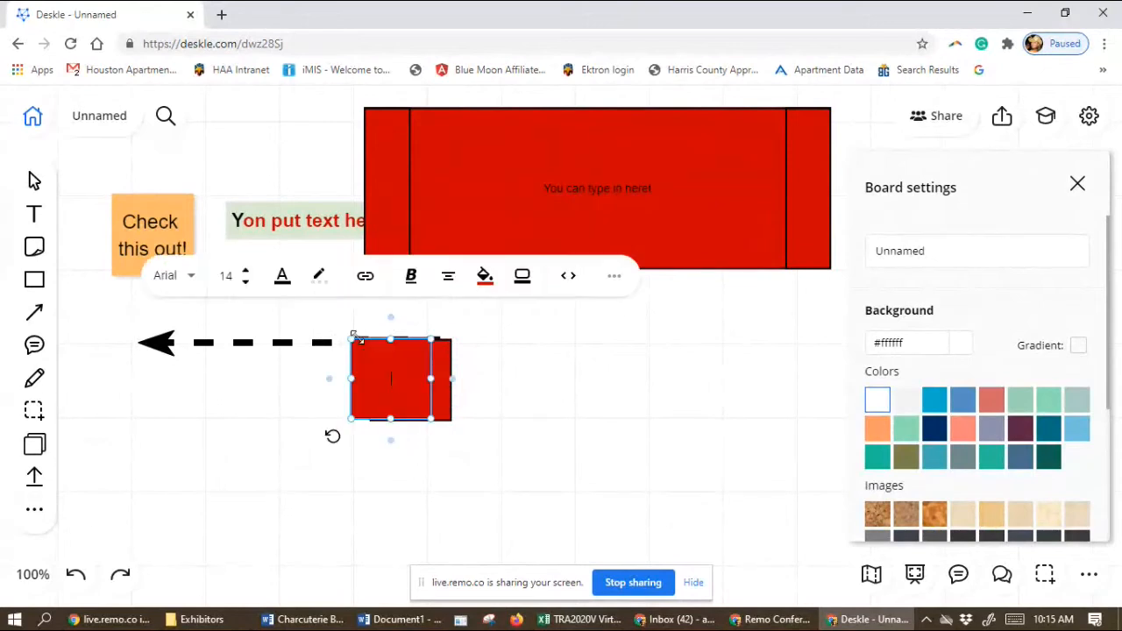
pyautogui.press('Delete')
pyautogui.click(392, 387)
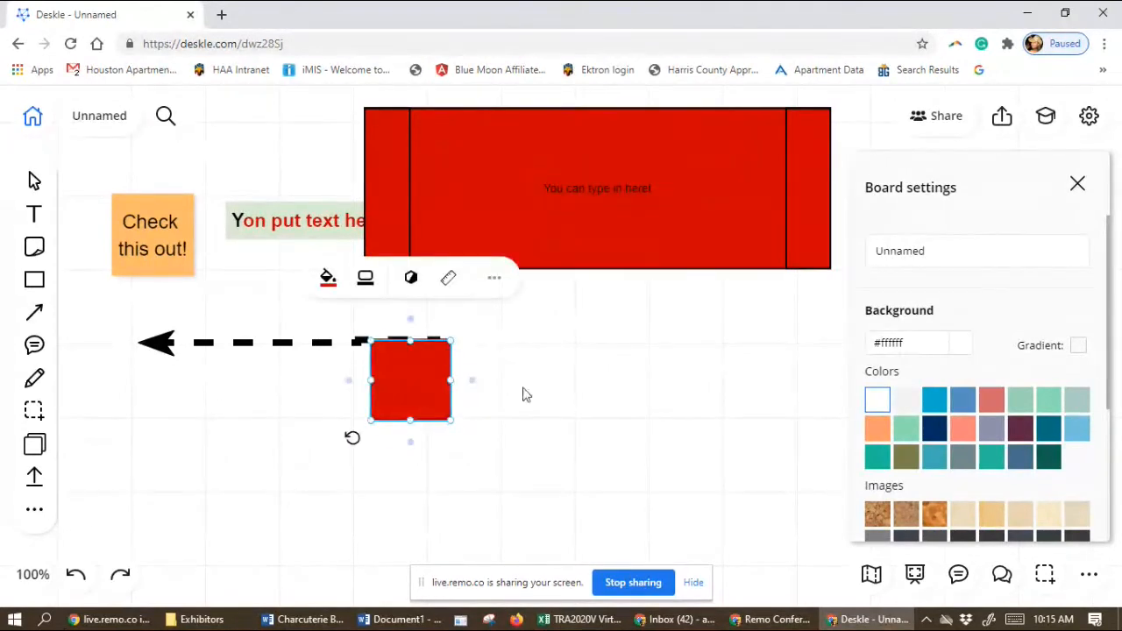
pyautogui.press('Delete')
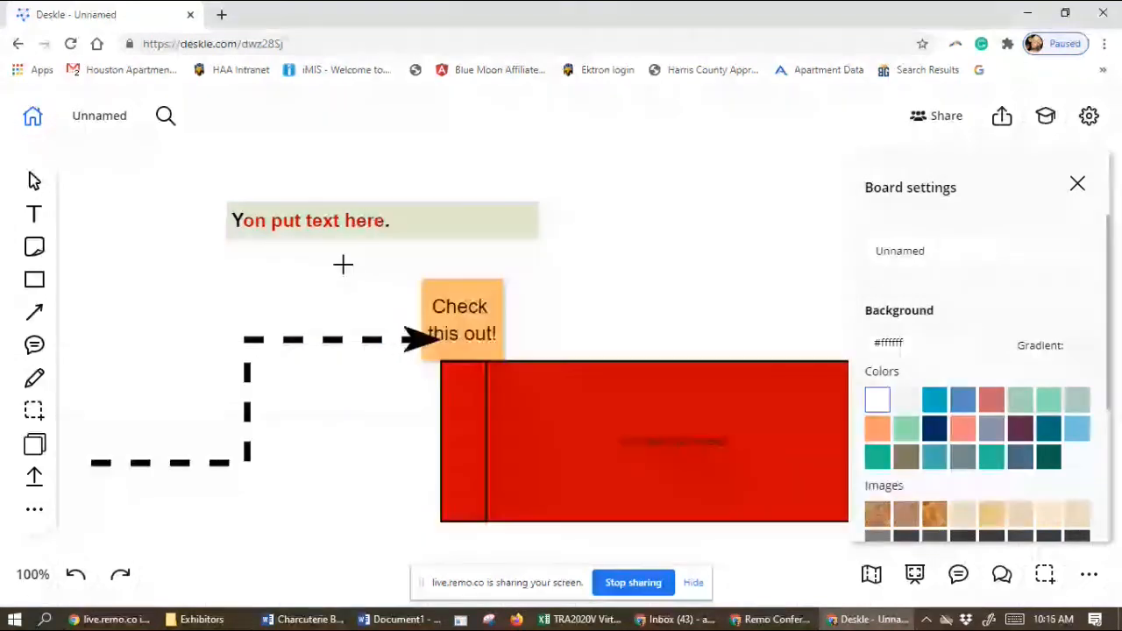
# - Place a comment marker above the green text box and close its comment entry without writing anything
pyautogui.click(541, 169)
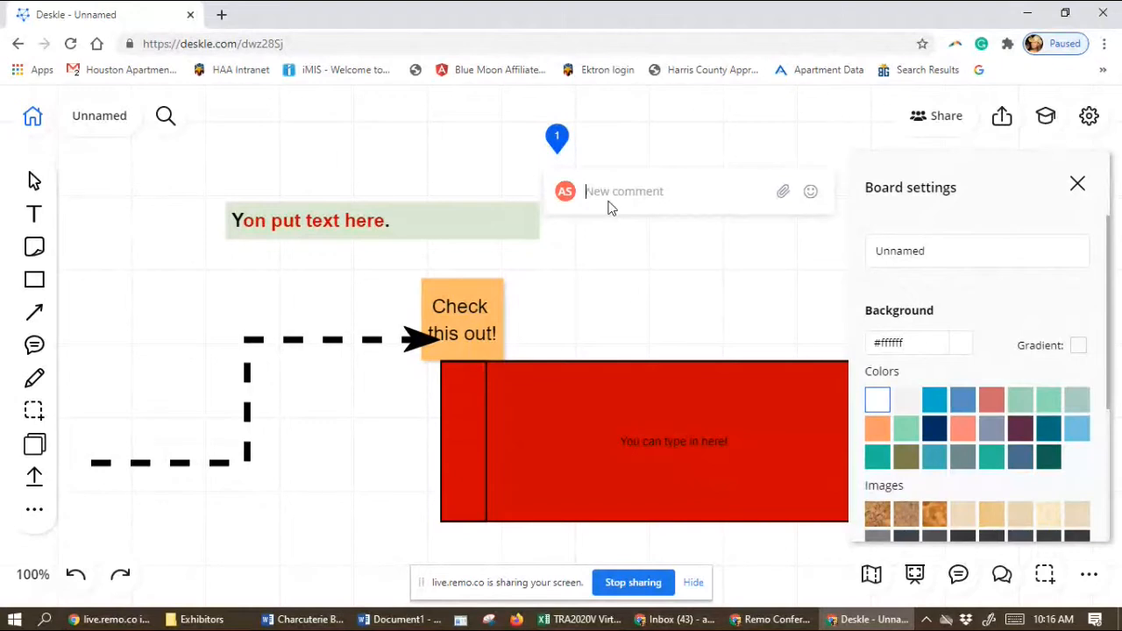
pyautogui.click(557, 140)
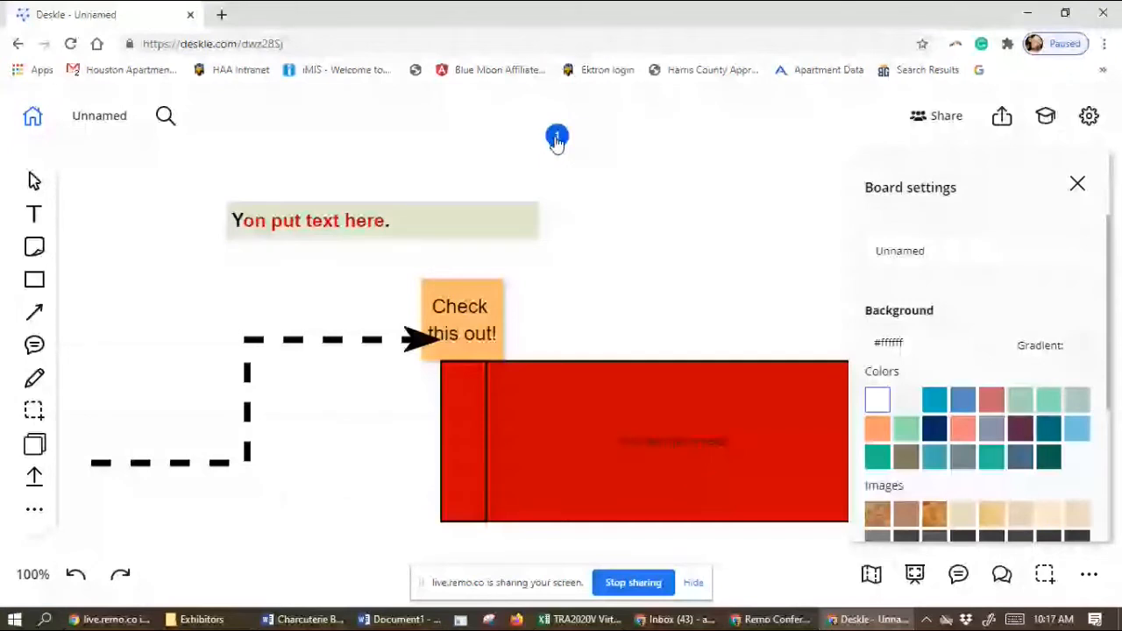
# - Draw freehand pencil strokes in black and in red at thickness 8, and erase them from the board
pyautogui.click(35, 379)
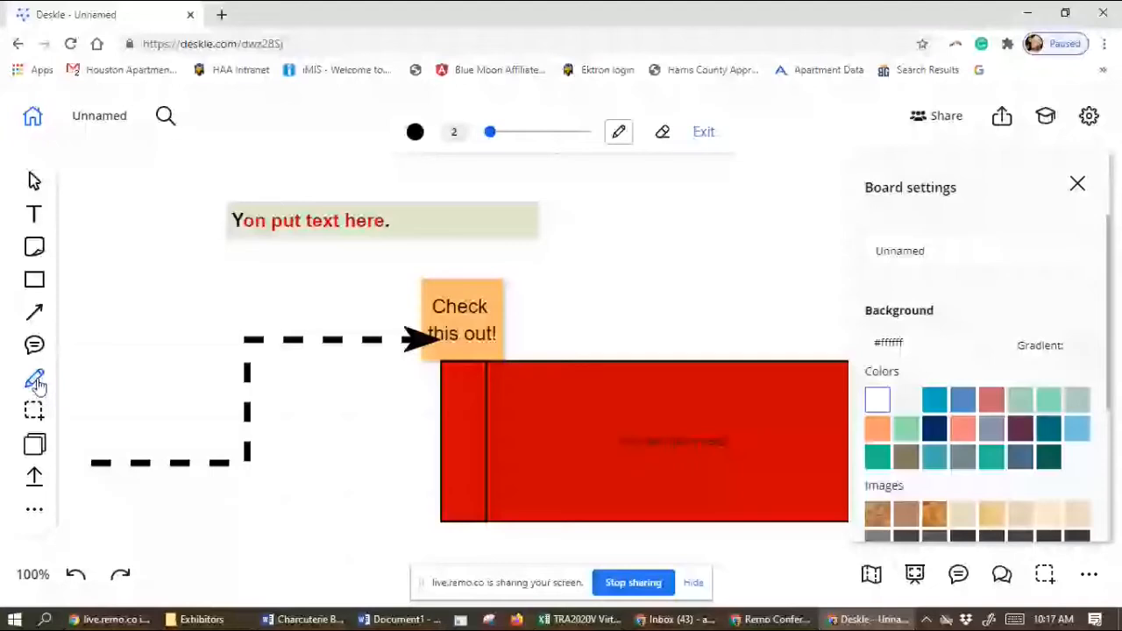
pyautogui.click(416, 133)
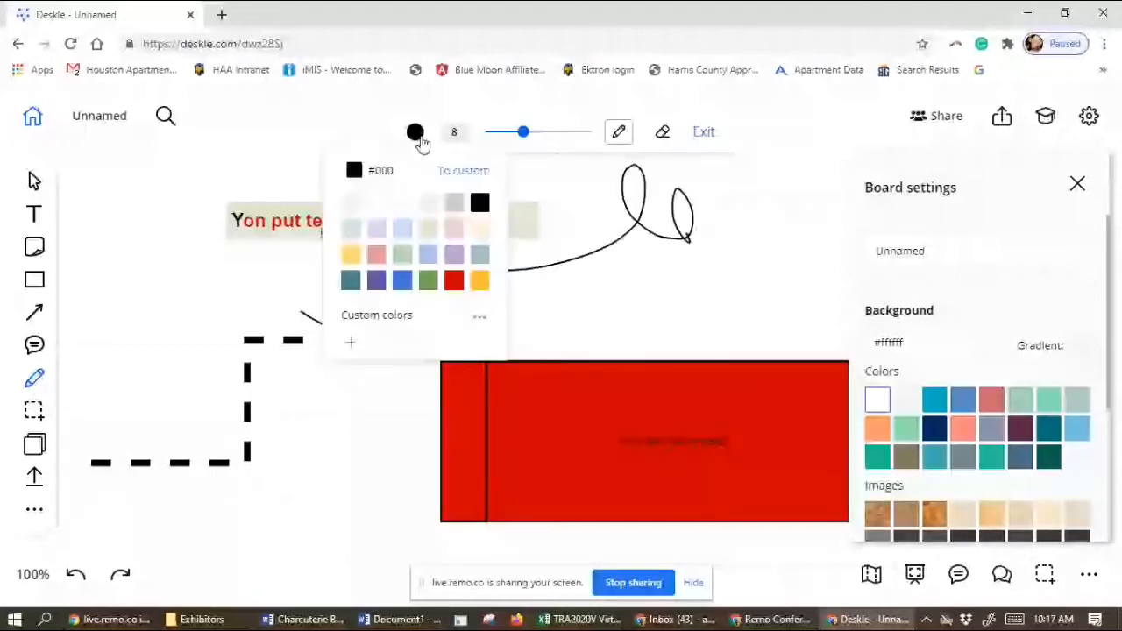
pyautogui.click(453, 280)
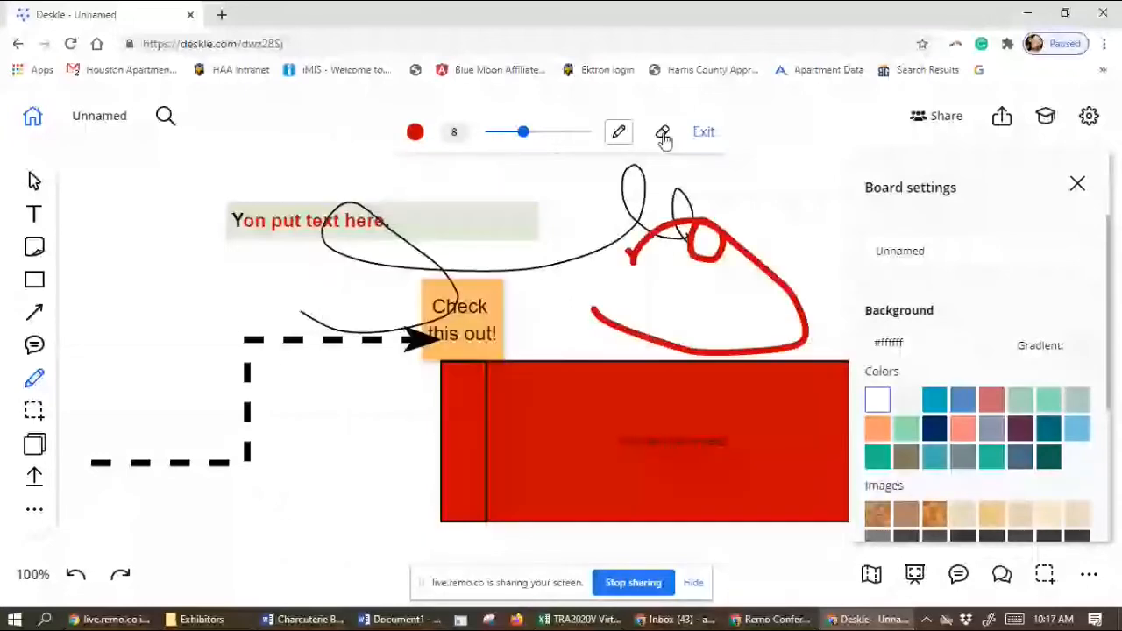
pyautogui.click(663, 134)
pyautogui.moveTo(646, 235)
pyautogui.mouseDown()
pyautogui.moveTo(576, 247)
pyautogui.moveTo(644, 197)
pyautogui.mouseUp()
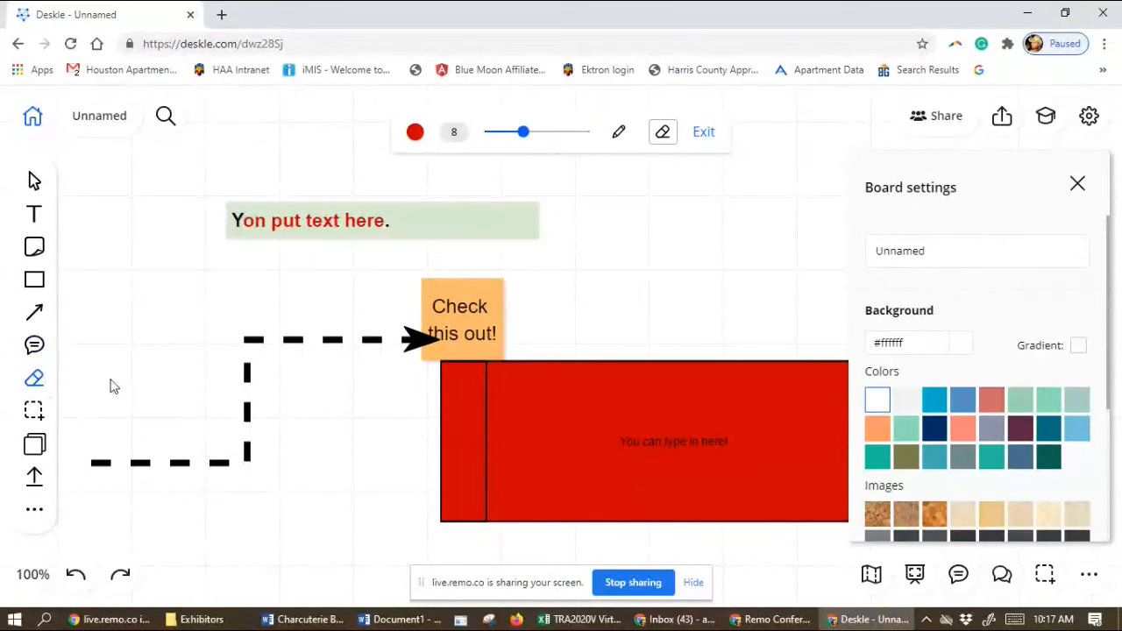
# - Draw a wide, shallow area frame on the board and move it to the right, just below the sticky note
pyautogui.click(33, 410)
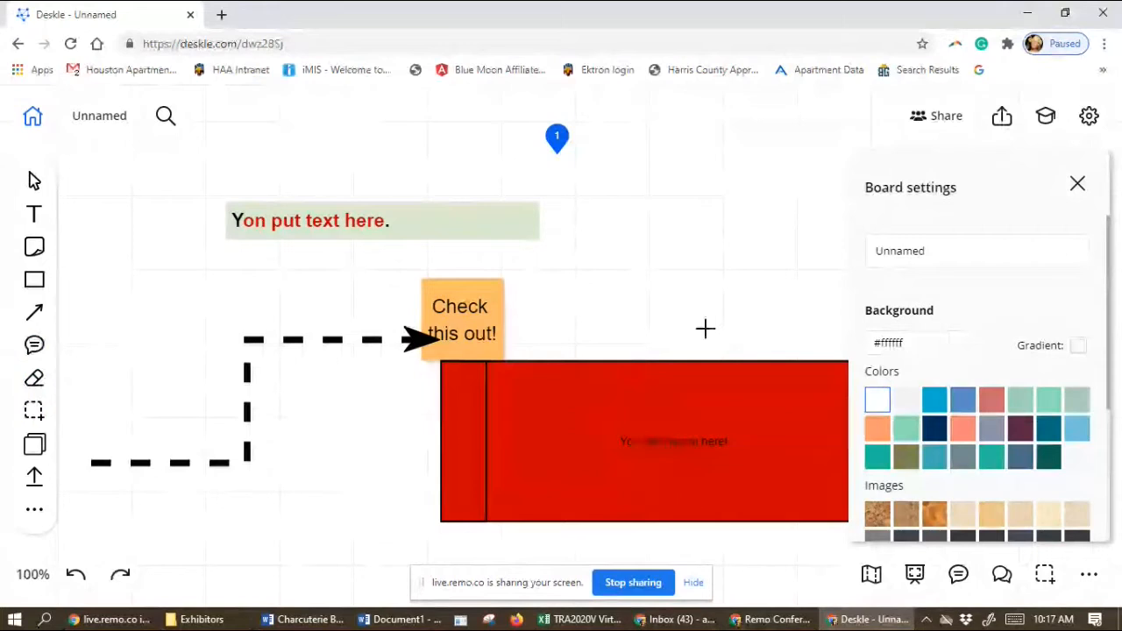
pyautogui.moveTo(612, 425)
pyautogui.mouseDown()
pyautogui.moveTo(533, 361)
pyautogui.moveTo(421, 451)
pyautogui.moveTo(245, 480)
pyautogui.mouseUp()
pyautogui.moveTo(708, 465); pyautogui.dragTo(263, 571)
pyautogui.moveTo(529, 447); pyautogui.dragTo(581, 350)
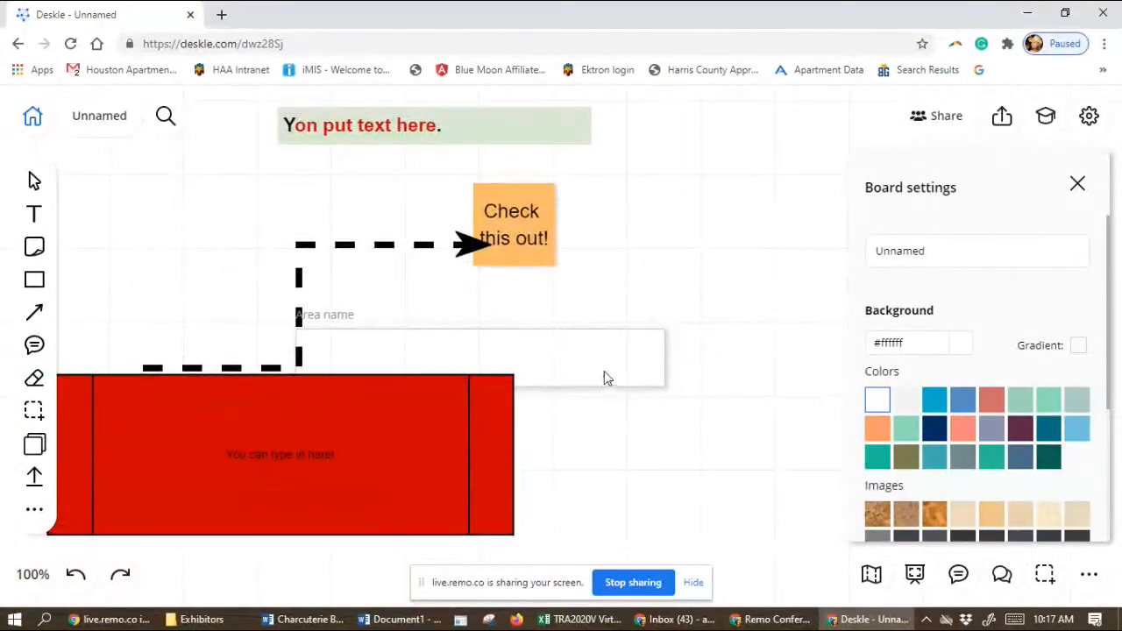
pyautogui.click(35, 181)
pyautogui.click(35, 181)
pyautogui.moveTo(625, 391); pyautogui.dragTo(772, 342)
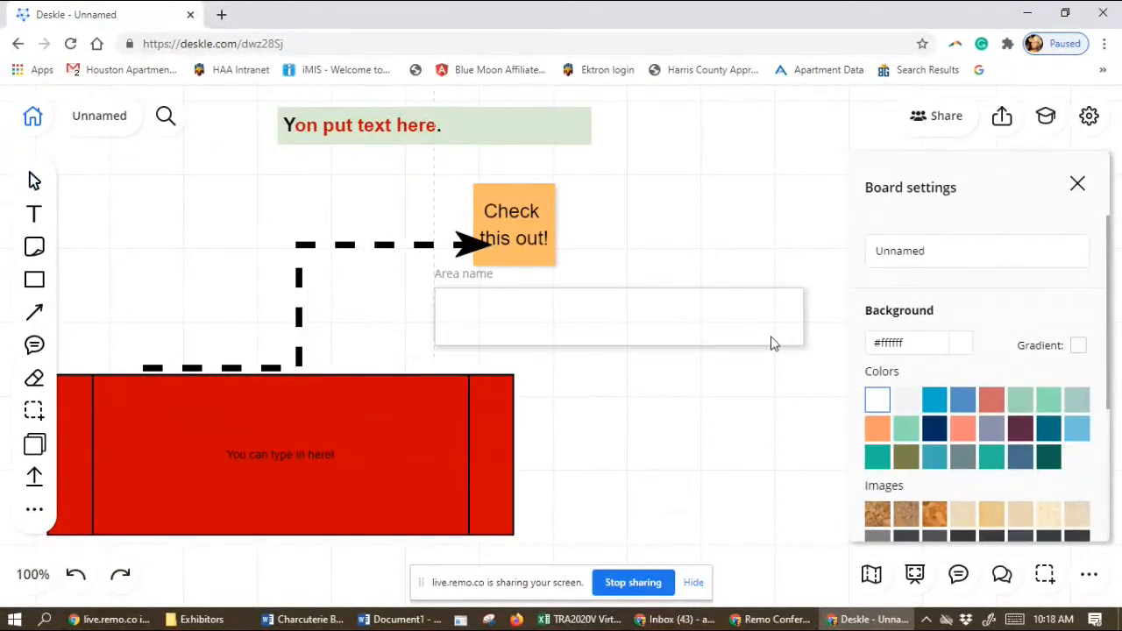
pyautogui.doubleClick(666, 347)
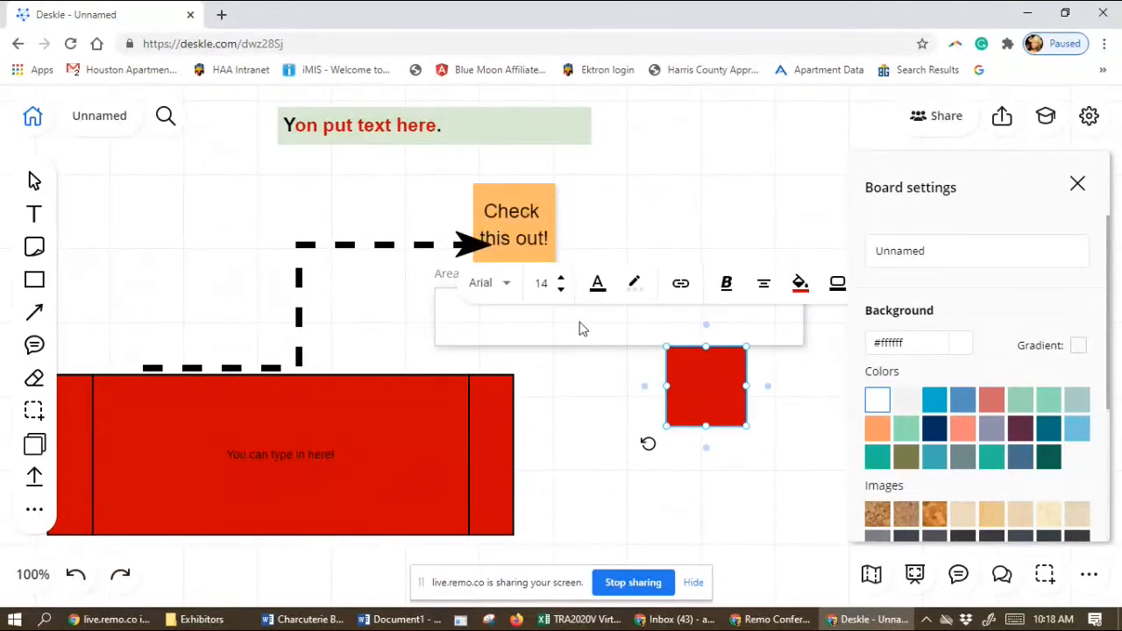
pyautogui.press('Escape')
pyautogui.click(713, 376)
pyautogui.press('Delete')
# - Stretch the area frame downward to make it much taller and move it into the free space right of the sticky note
pyautogui.click(645, 345)
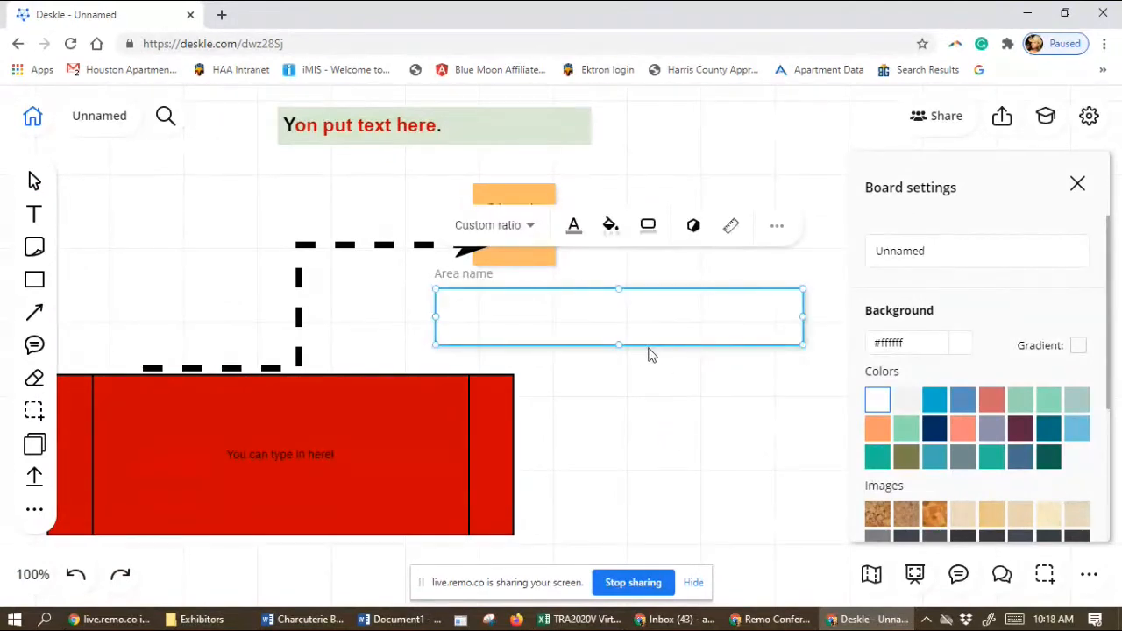
pyautogui.moveTo(620, 345); pyautogui.dragTo(654, 549)
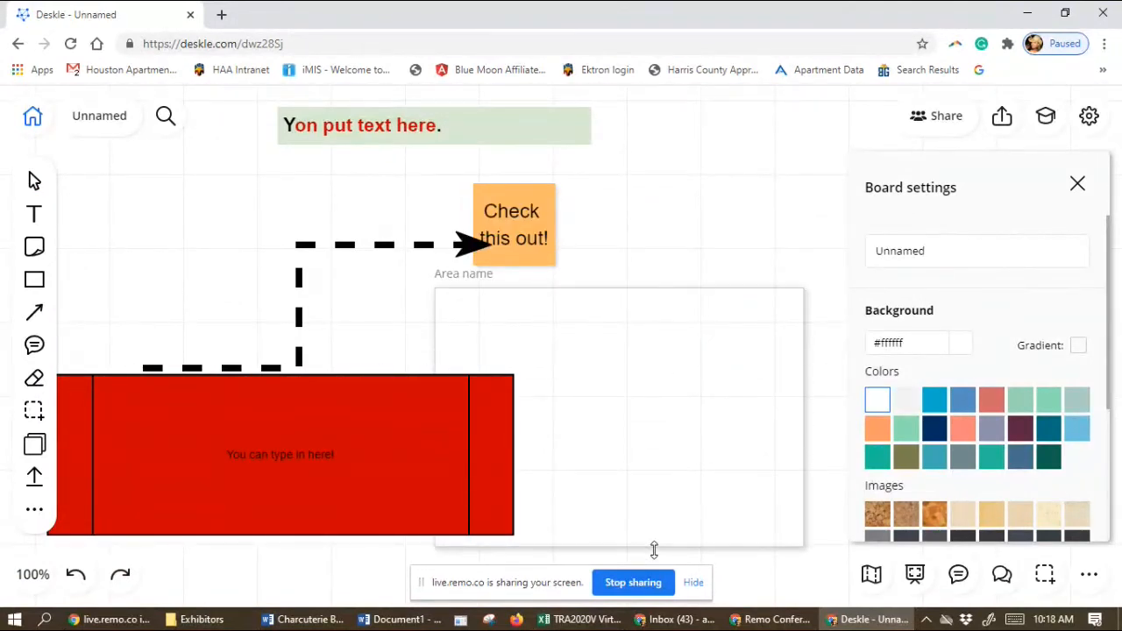
pyautogui.moveTo(671, 295); pyautogui.dragTo(704, 211)
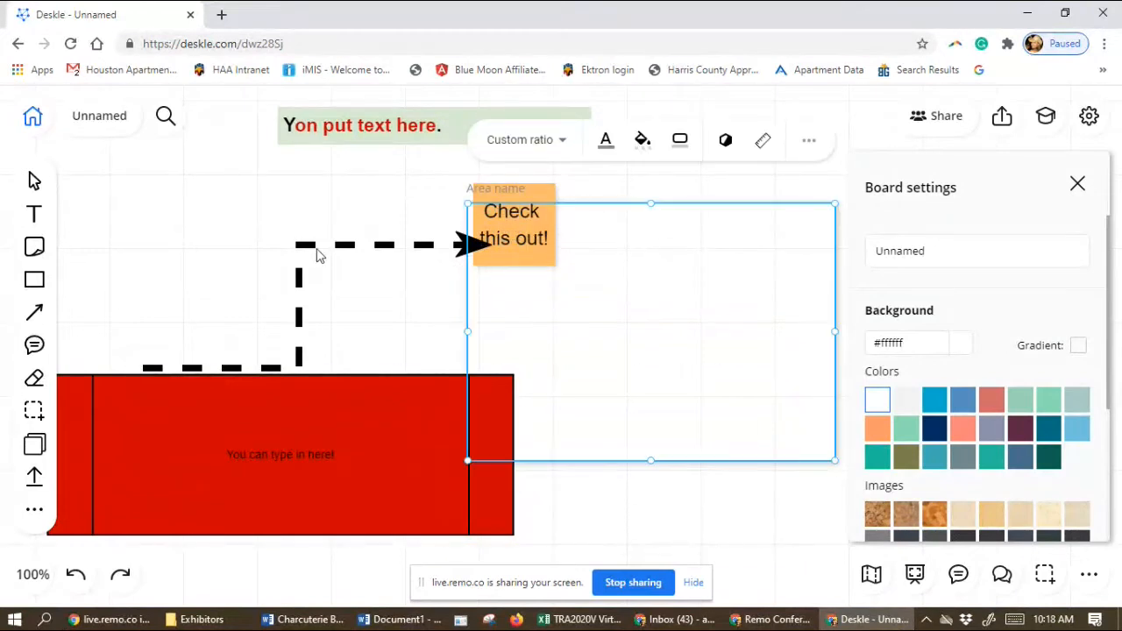
pyautogui.moveTo(362, 285); pyautogui.dragTo(186, 272)
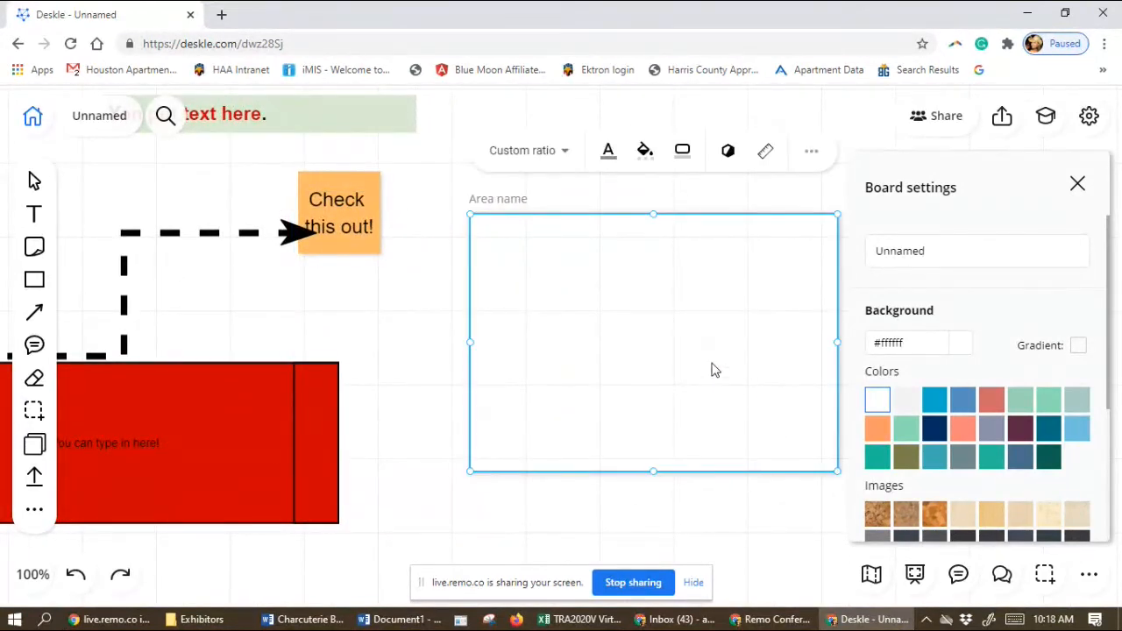
pyautogui.scroll(-5, 710, 369)
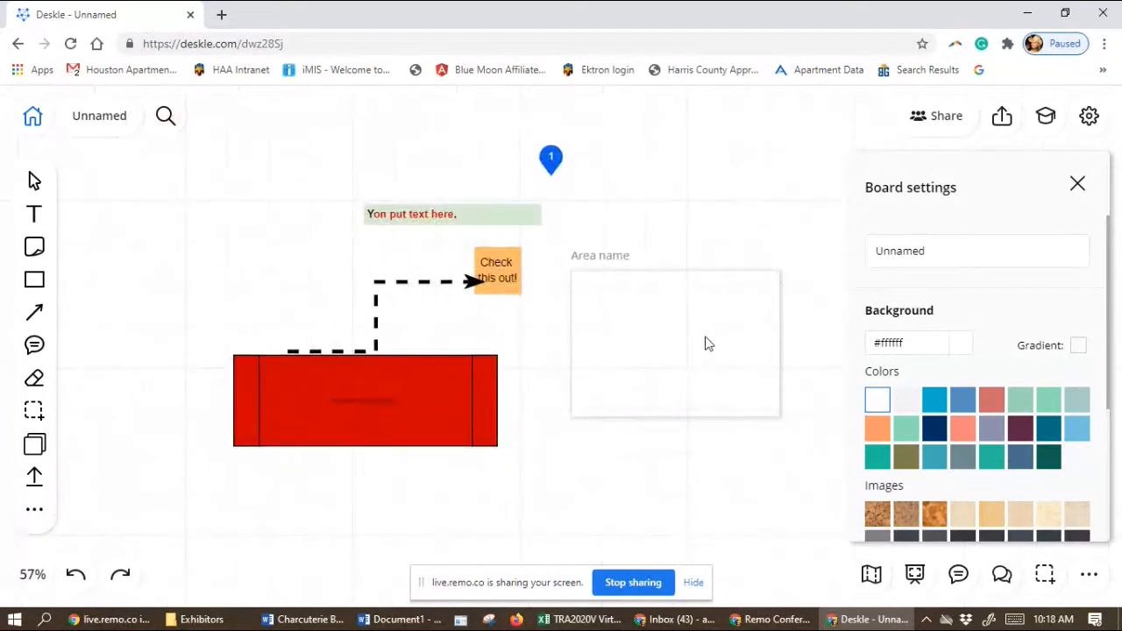
pyautogui.scroll(-8, 708, 344)
pyautogui.scroll(8, 708, 344)
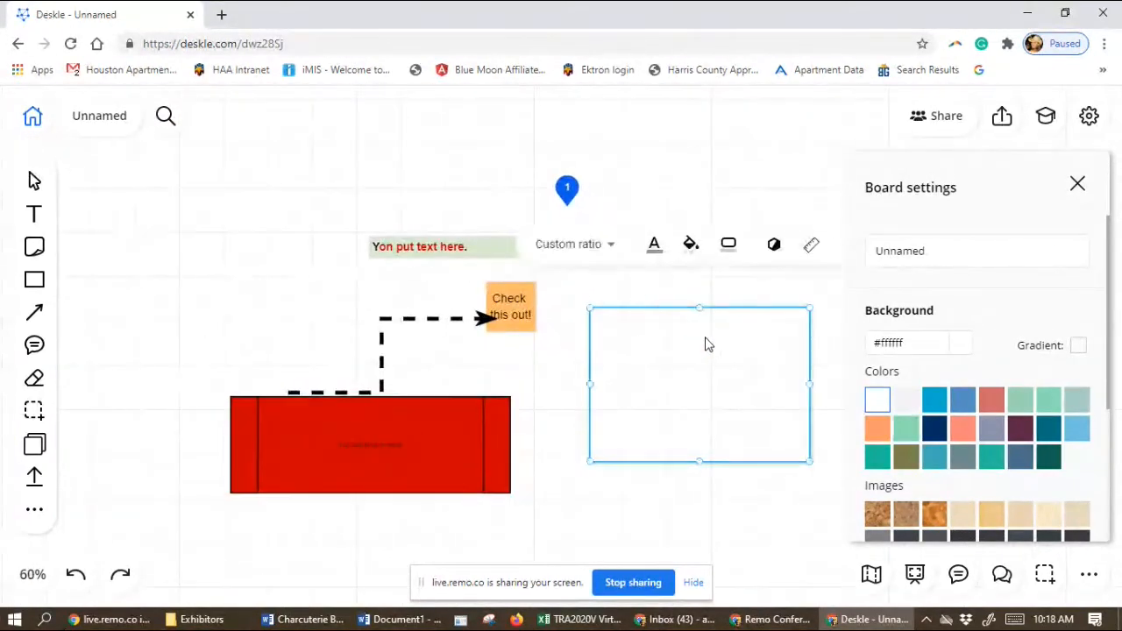
pyautogui.scroll(2, 708, 343)
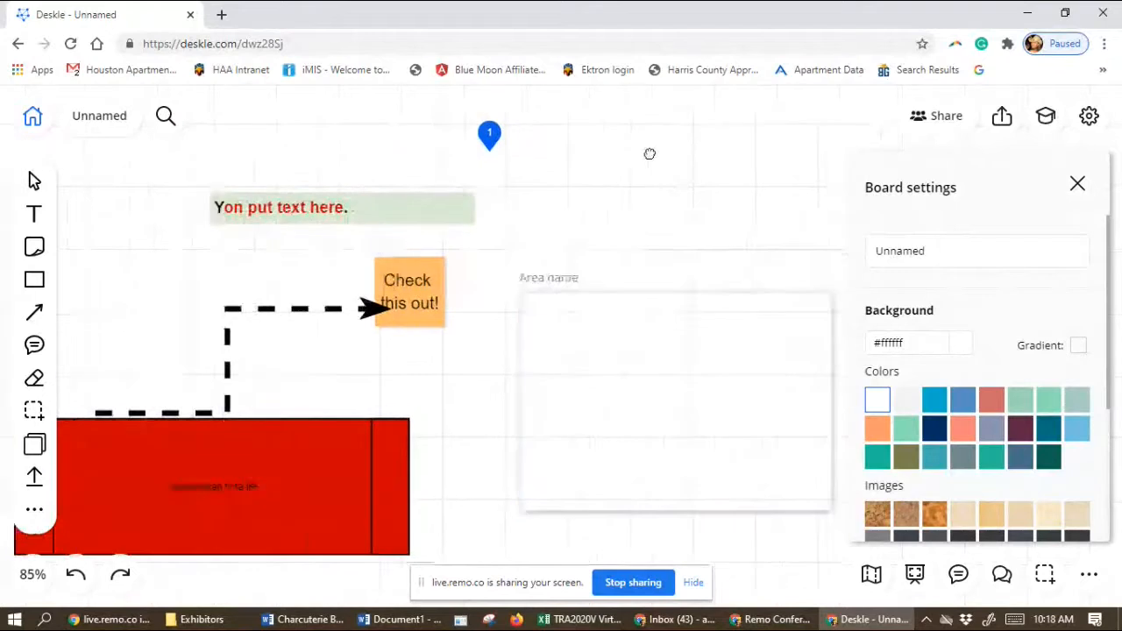
pyautogui.moveTo(650, 154); pyautogui.dragTo(543, 154)
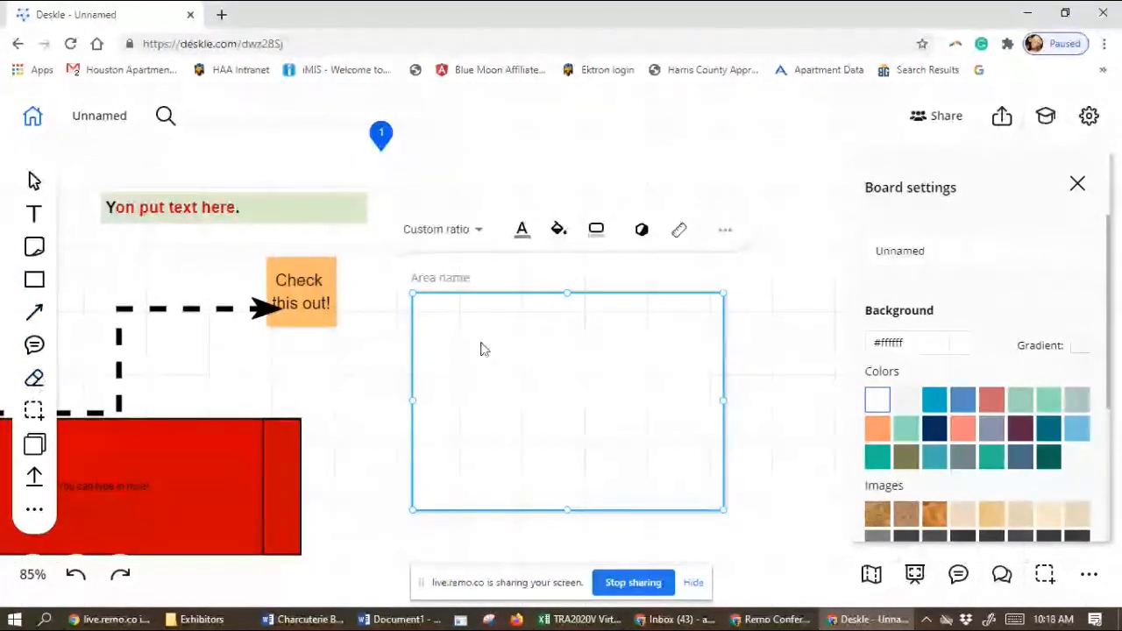
pyautogui.moveTo(494, 366); pyautogui.dragTo(509, 350)
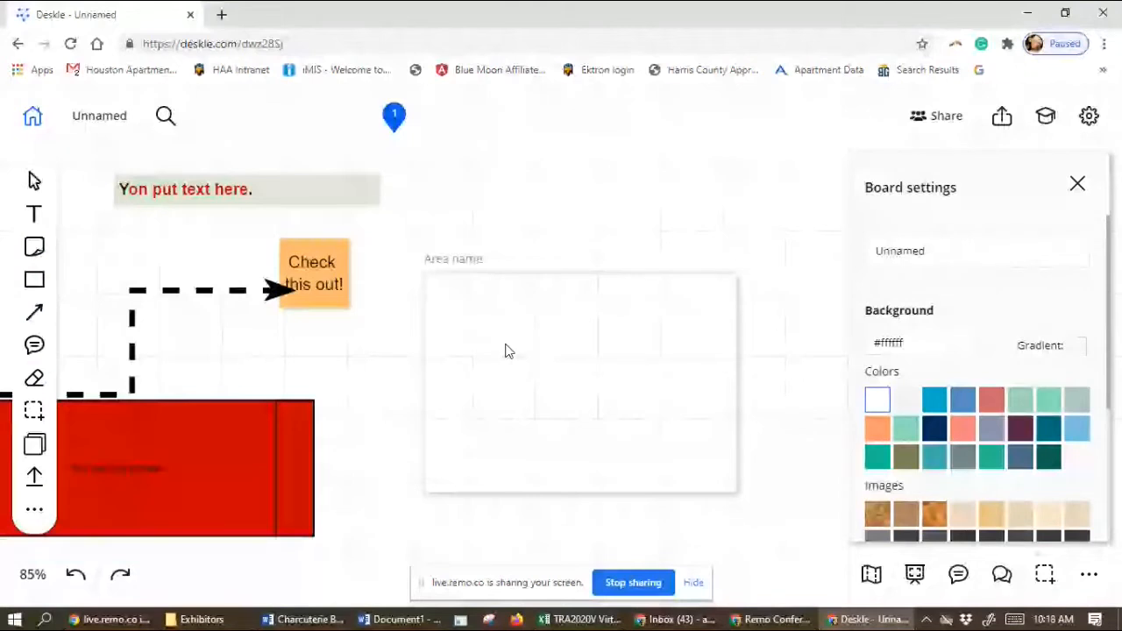
# - Delete the stray red square from inside the area frame
pyautogui.hotkey('ctrl', 'z')
pyautogui.click(581, 324)
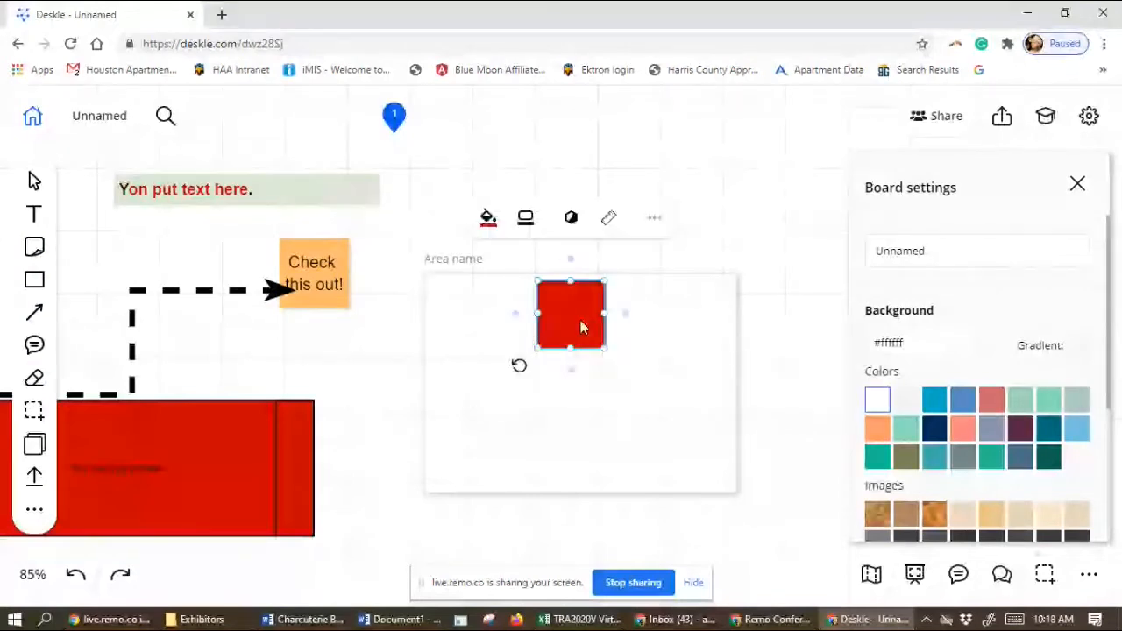
pyautogui.press('Delete')
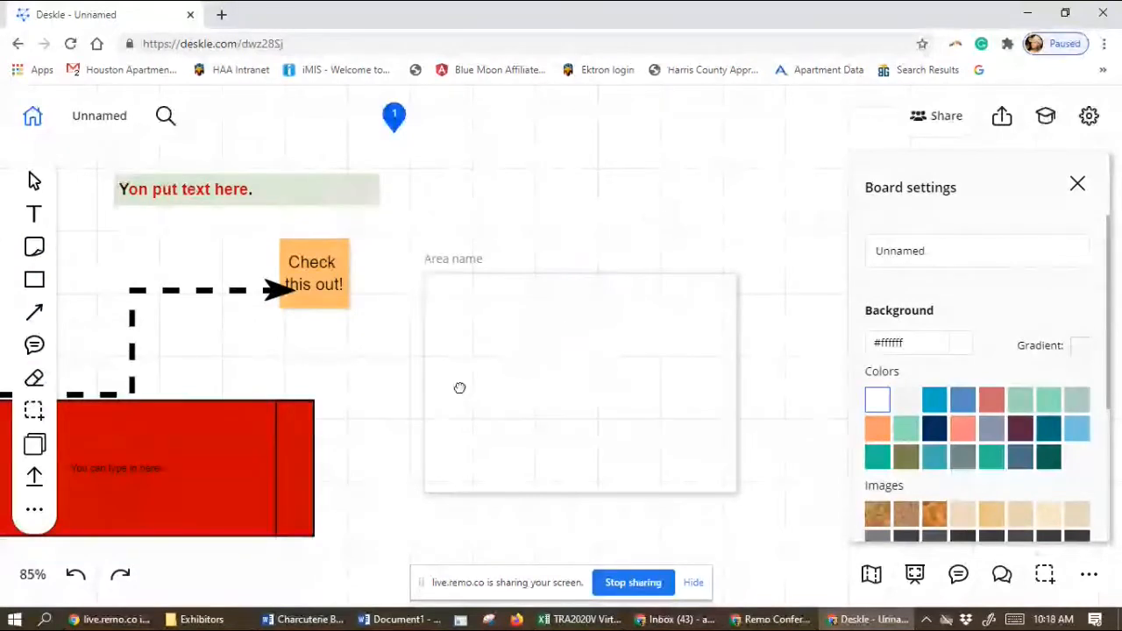
# - Draw a looping red freehand stroke at thickness 8 inside the area frame with the pencil
pyautogui.moveTo(460, 388); pyautogui.dragTo(518, 372)
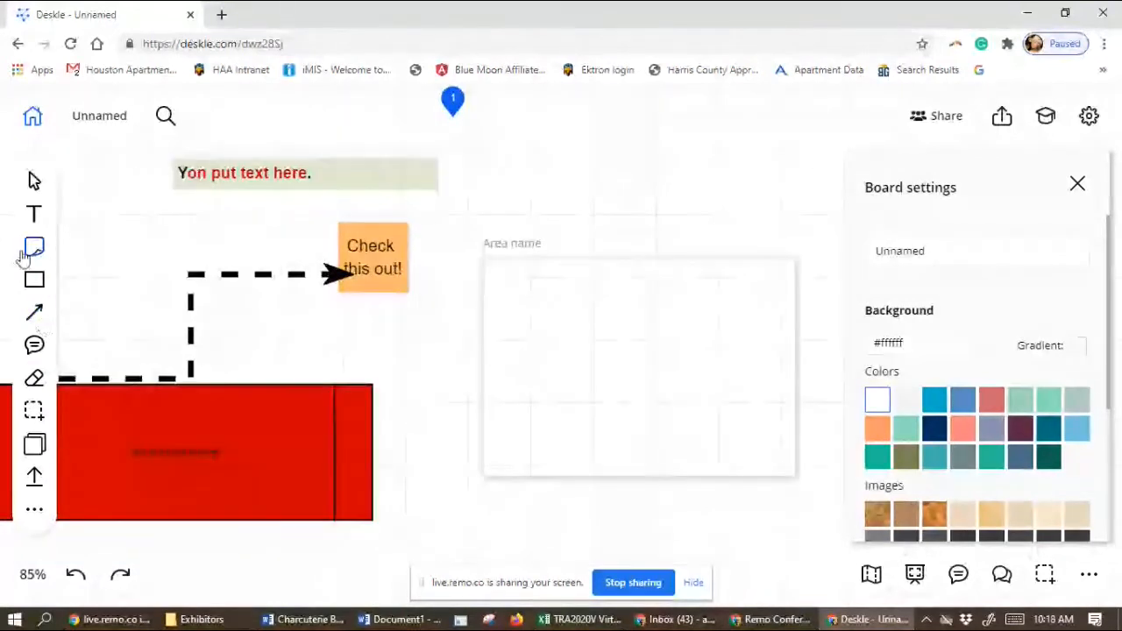
pyautogui.click(35, 379)
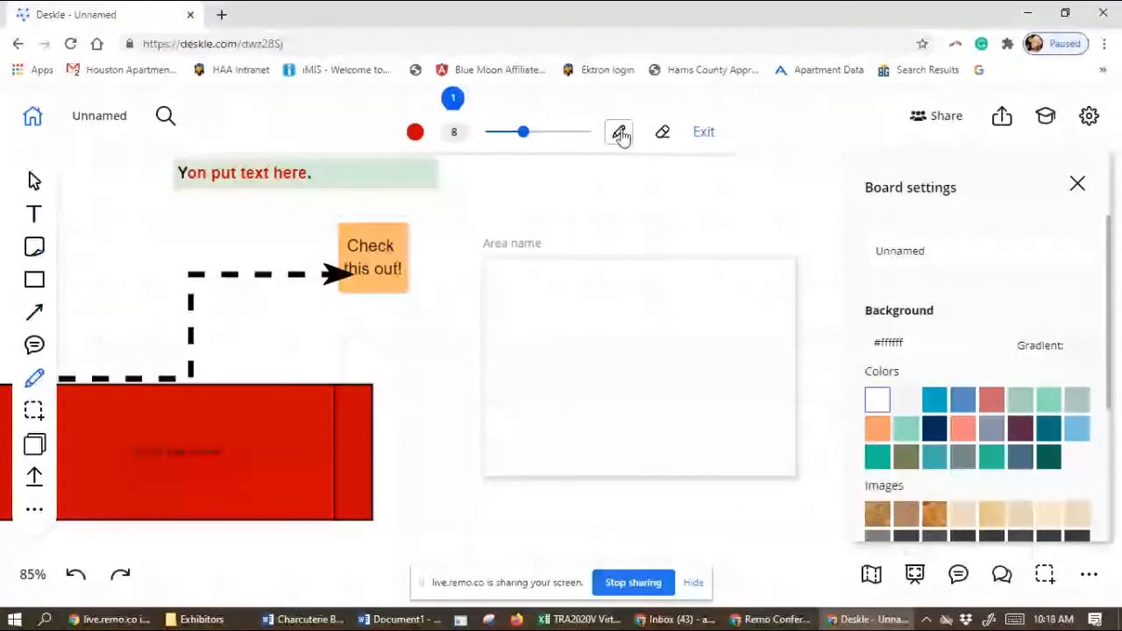
pyautogui.moveTo(525, 329)
pyautogui.mouseDown()
pyautogui.moveTo(629, 363)
pyautogui.moveTo(717, 375)
pyautogui.mouseUp()
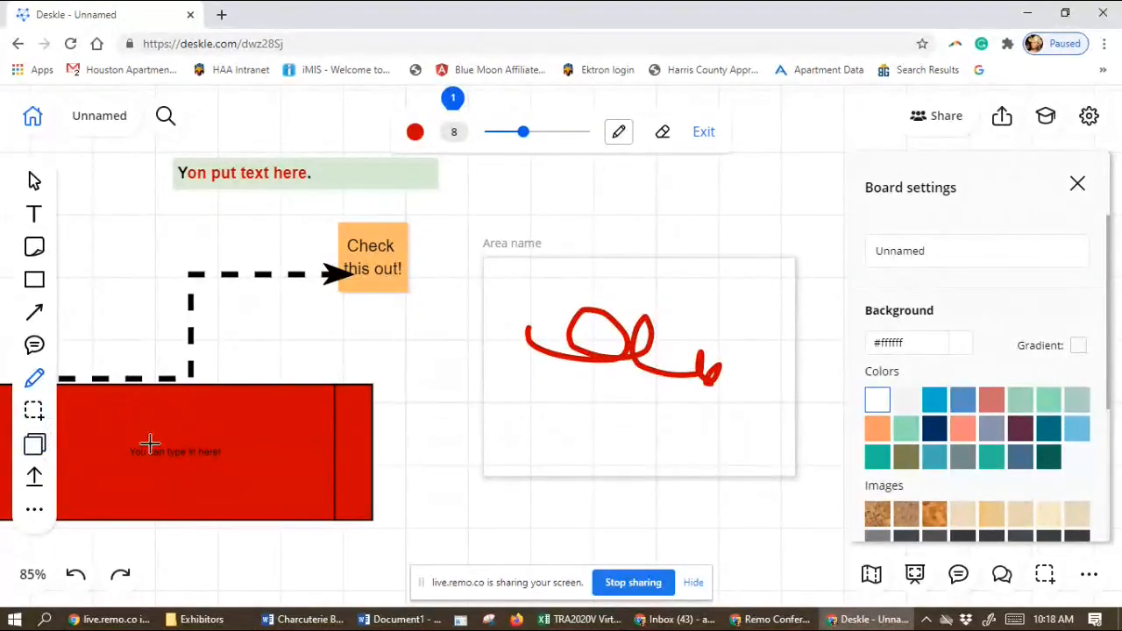
# - Start uploading a file from the device and browse to the folder "Logos-HAA, HAF, etc" inside HAA
pyautogui.click(37, 410)
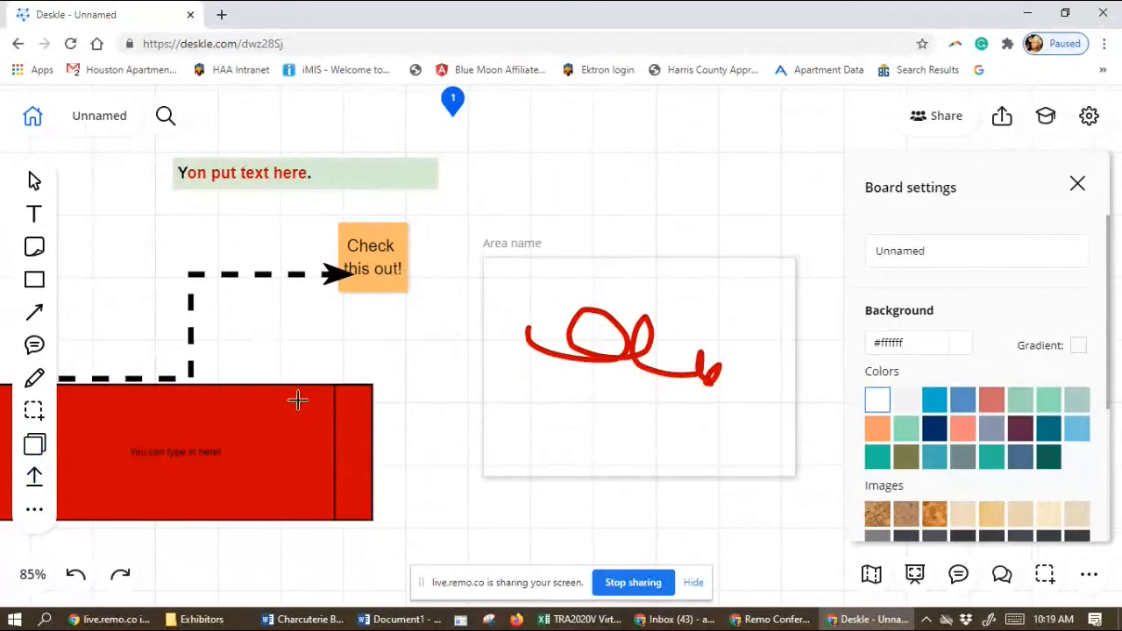
pyautogui.scroll(-1, 581, 313)
pyautogui.scroll(-5, 581, 313)
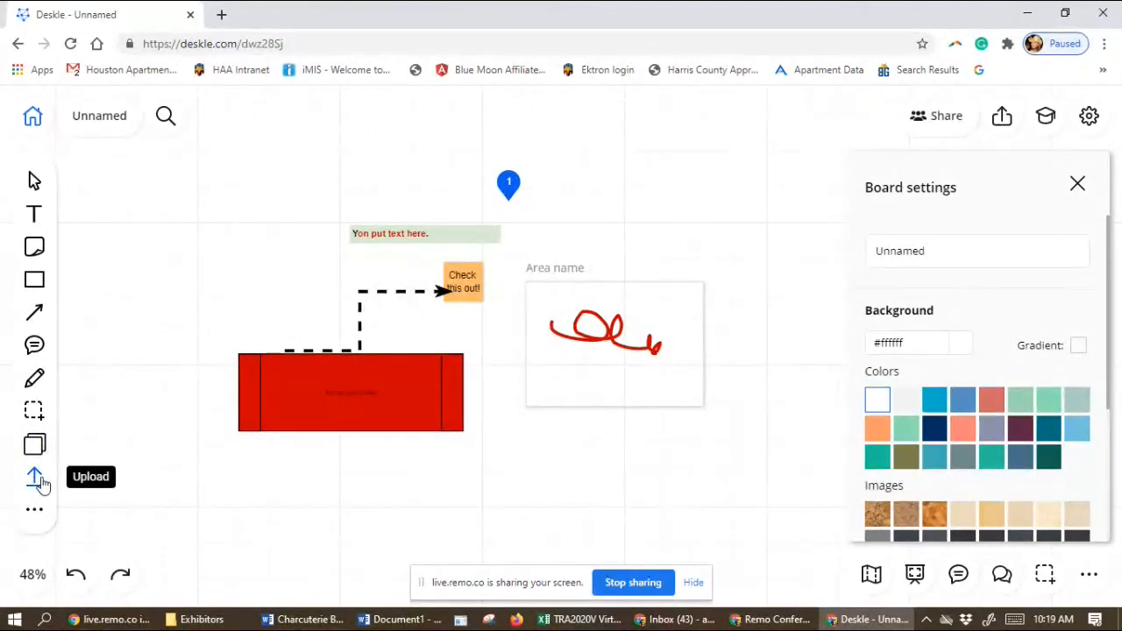
pyautogui.click(40, 478)
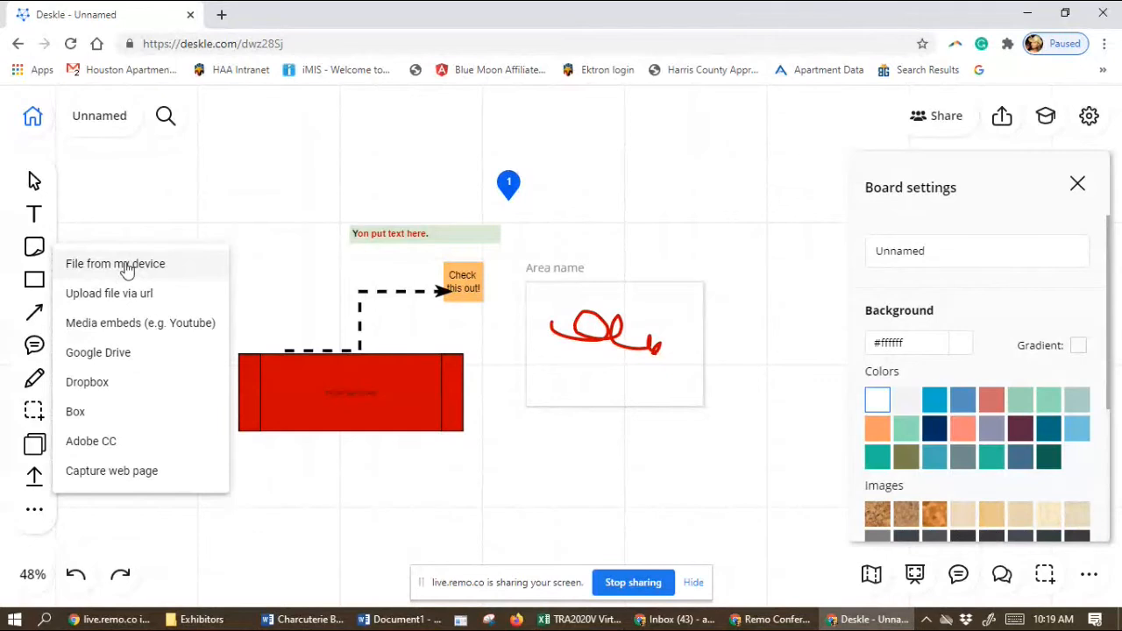
pyautogui.click(127, 269)
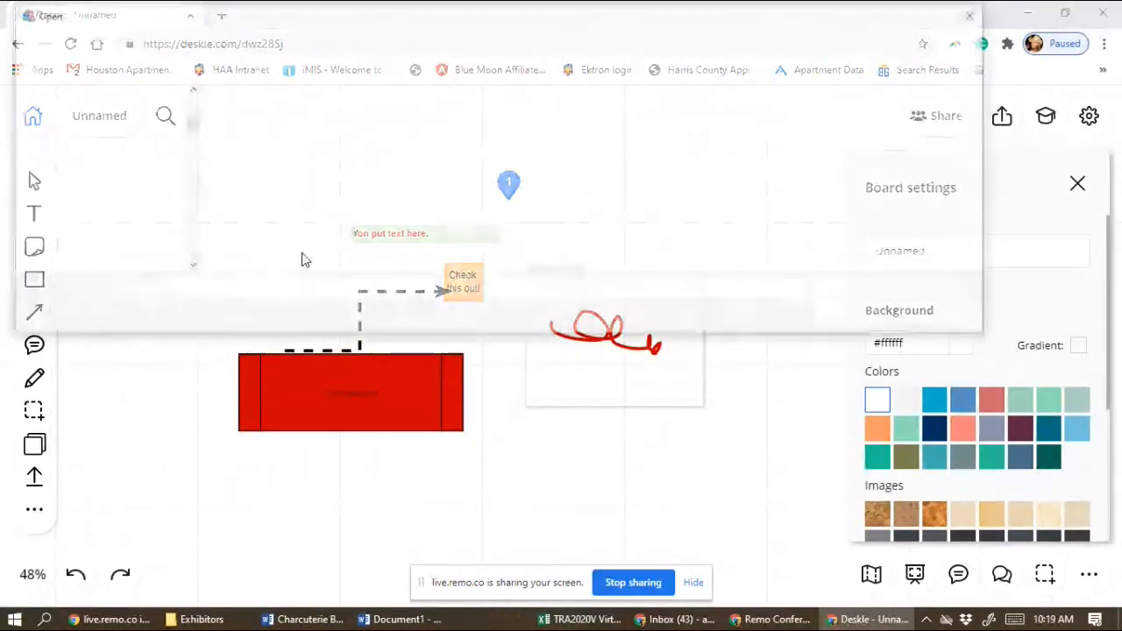
pyautogui.moveTo(188, 175); pyautogui.dragTo(191, 130)
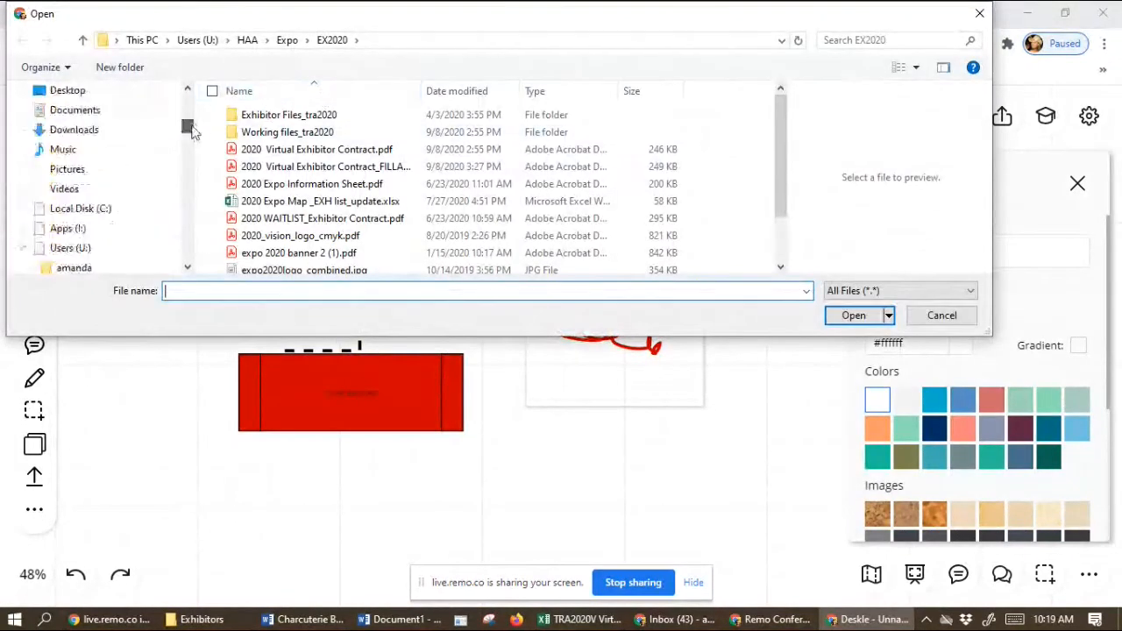
pyautogui.click(247, 39)
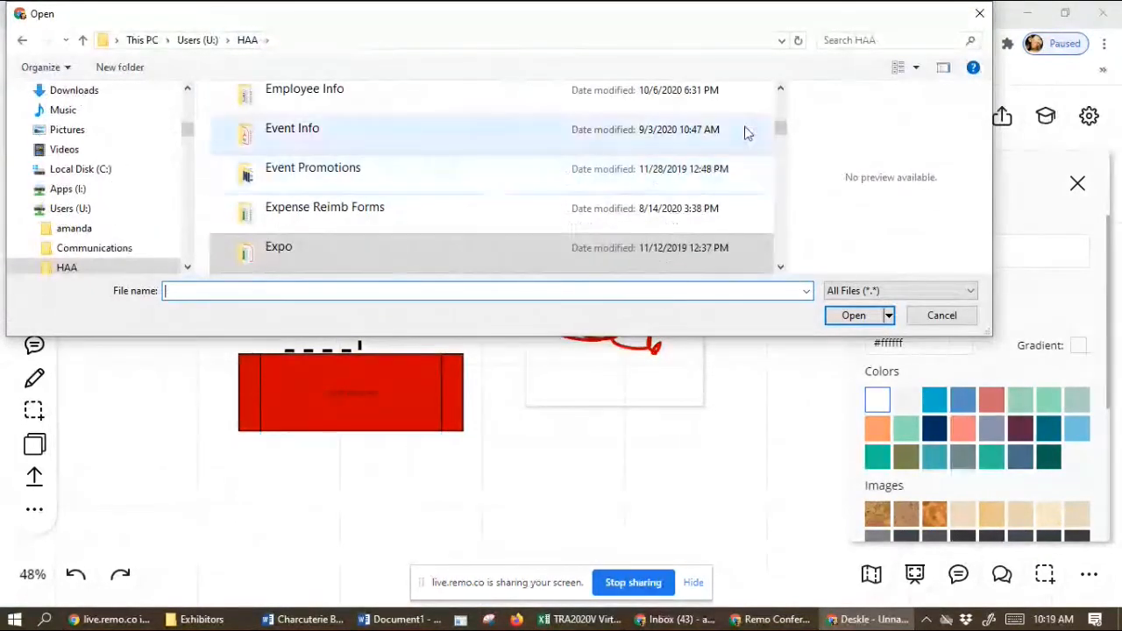
pyautogui.moveTo(781, 125); pyautogui.dragTo(784, 154)
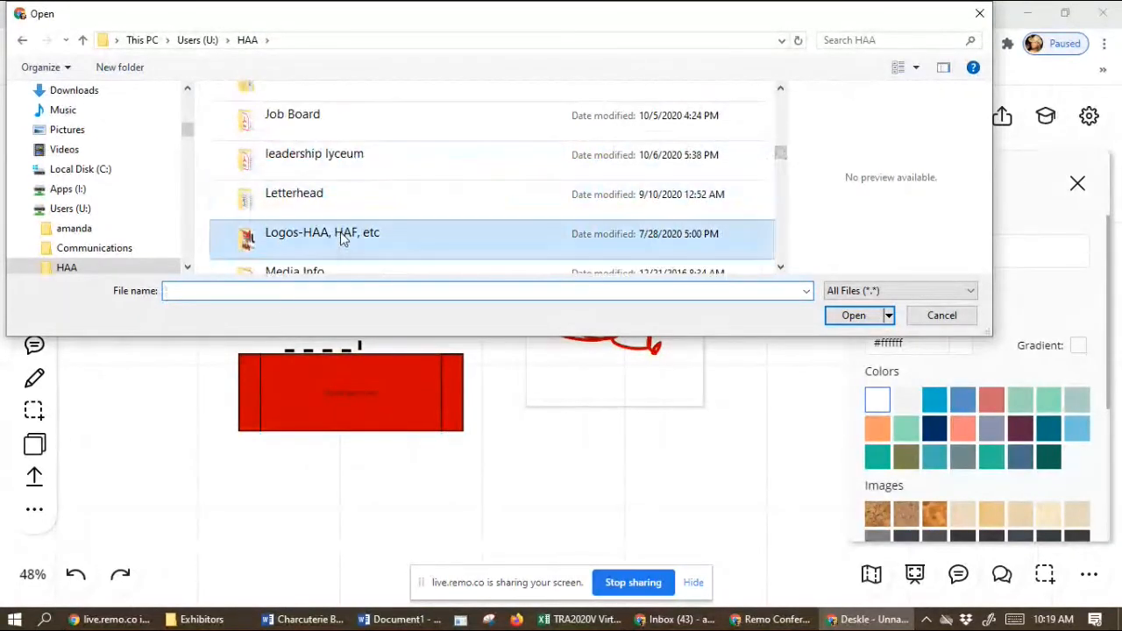
pyautogui.doubleClick(333, 235)
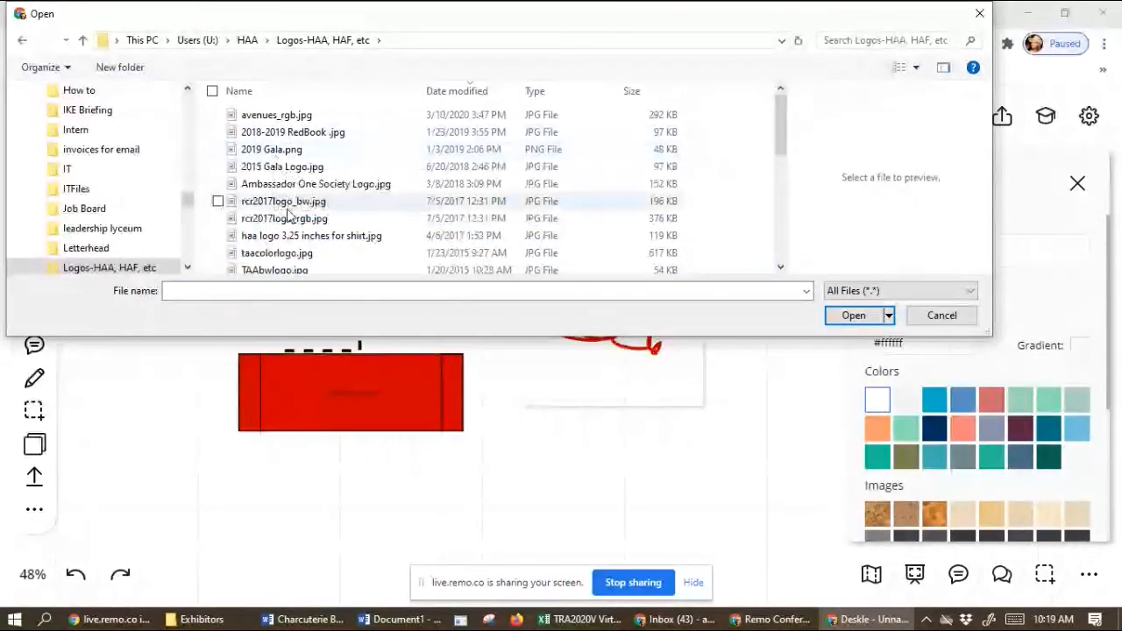
# - Upload the image haalogo_2200pixels(1).jpg from the HAA logo subfolder onto the board
pyautogui.scroll(-1, 298, 212)
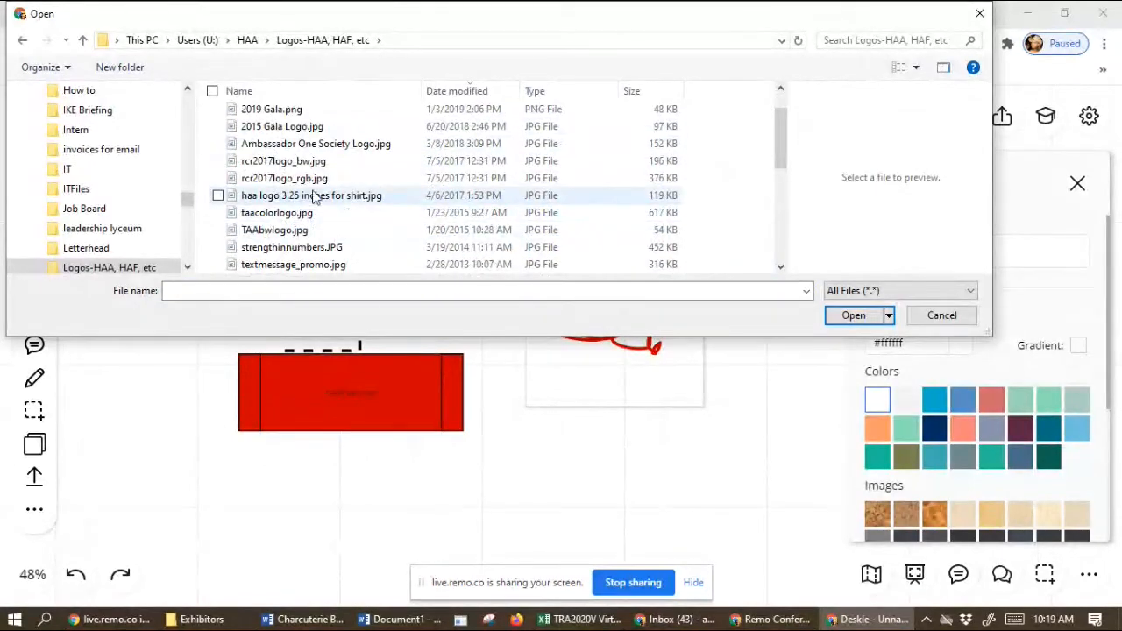
pyautogui.scroll(-3, 306, 215)
pyautogui.scroll(-2, 272, 228)
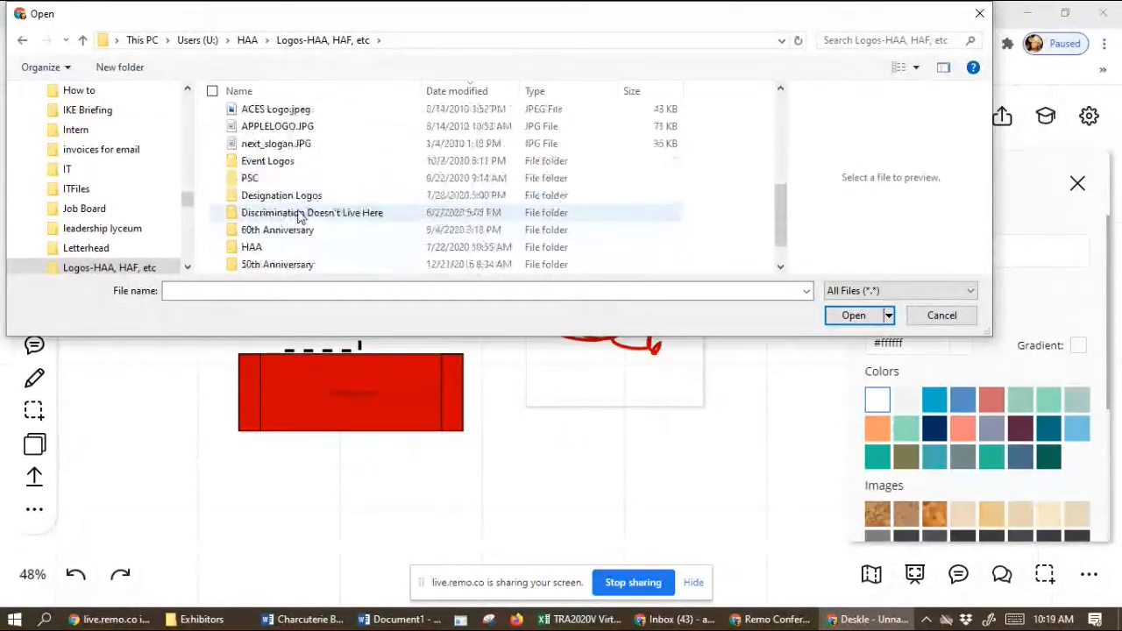
pyautogui.doubleClick(282, 216)
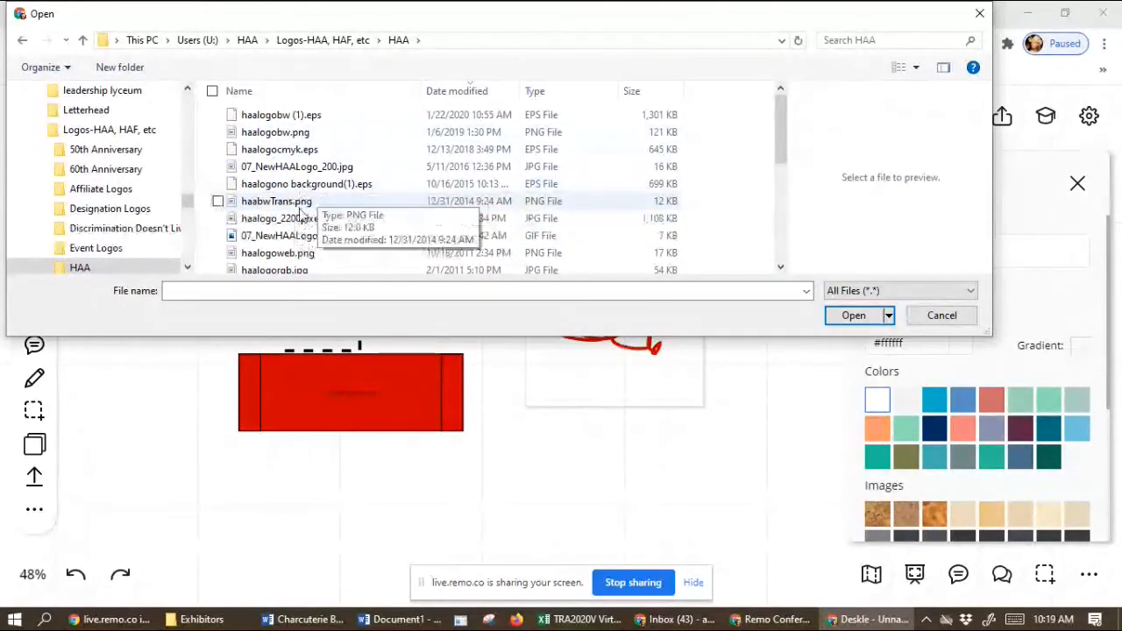
pyautogui.click(289, 219)
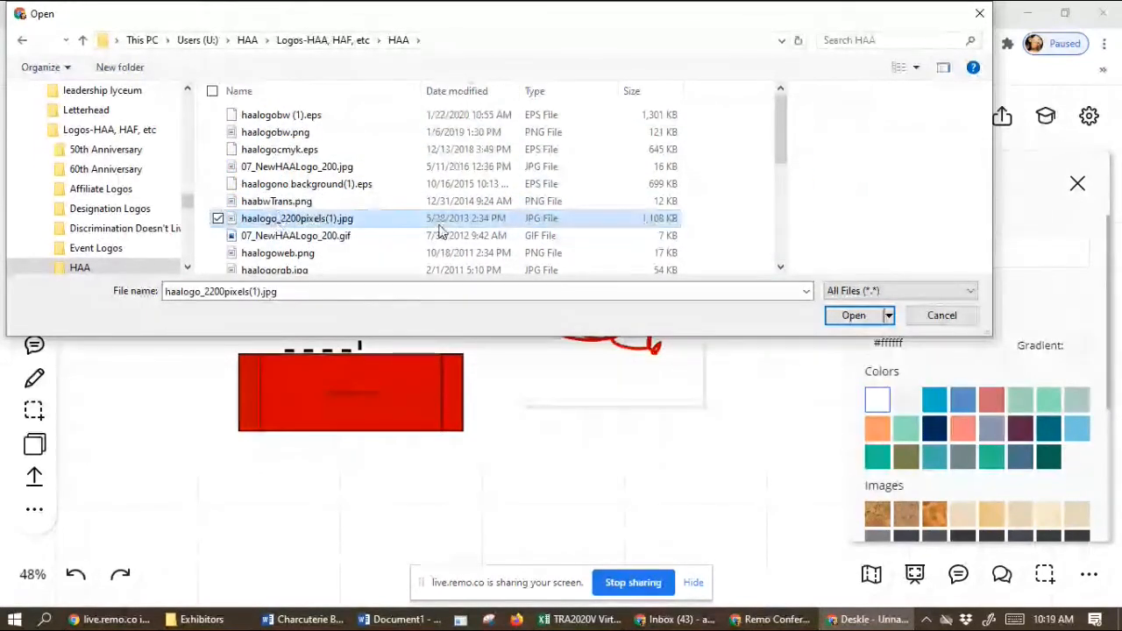
pyautogui.click(866, 317)
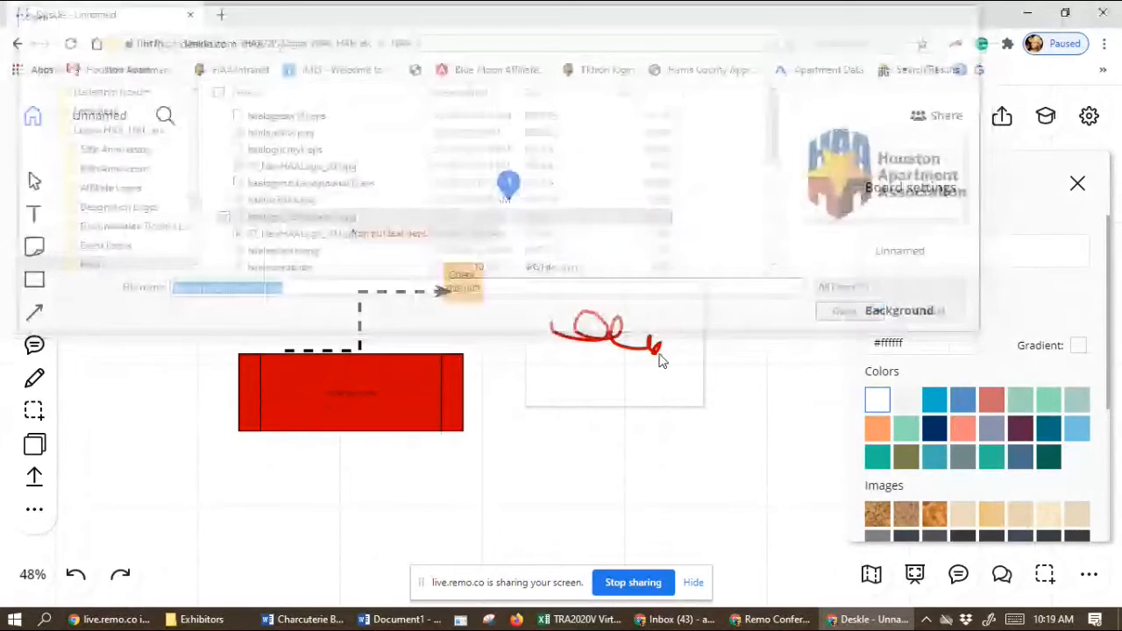
pyautogui.click(178, 198)
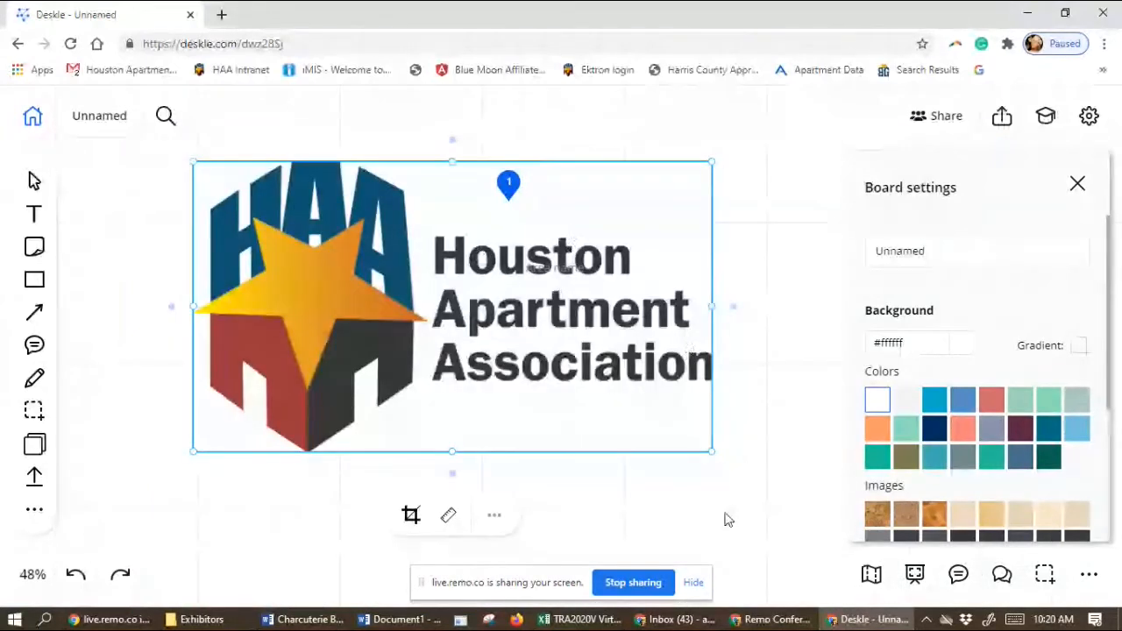
# - Shrink the uploaded logo and rearrange the board so the red shape and freehand stroke sit above the logo
pyautogui.moveTo(712, 452); pyautogui.dragTo(603, 385)
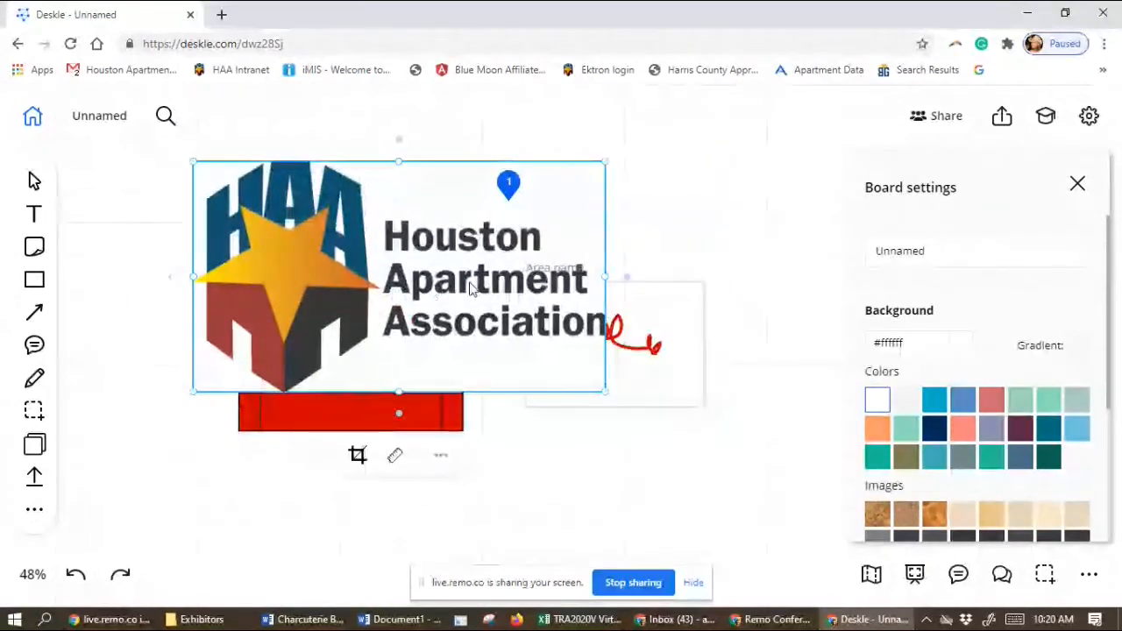
pyautogui.moveTo(471, 289); pyautogui.dragTo(407, 272)
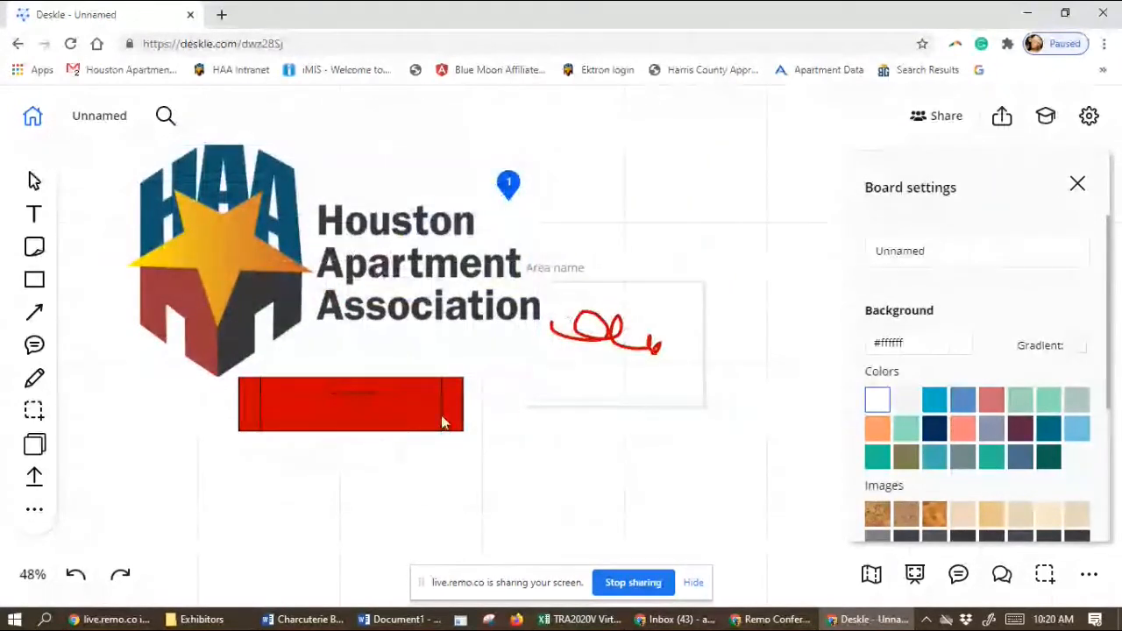
pyautogui.moveTo(442, 417); pyautogui.dragTo(890, 159)
pyautogui.moveTo(394, 265)
pyautogui.mouseDown()
pyautogui.moveTo(395, 323)
pyautogui.moveTo(405, 322)
pyautogui.mouseUp()
pyautogui.moveTo(509, 181)
pyautogui.mouseDown()
pyautogui.moveTo(591, 141)
pyautogui.moveTo(668, 124)
pyautogui.mouseUp()
pyautogui.moveTo(641, 421)
pyautogui.mouseDown()
pyautogui.moveTo(734, 384)
pyautogui.moveTo(803, 304)
pyautogui.mouseUp()
pyautogui.moveTo(596, 434)
pyautogui.mouseDown()
pyautogui.moveTo(735, 436)
pyautogui.moveTo(748, 369)
pyautogui.moveTo(497, 334)
pyautogui.mouseUp()
pyautogui.click(447, 323)
pyautogui.moveTo(327, 310); pyautogui.dragTo(592, 357)
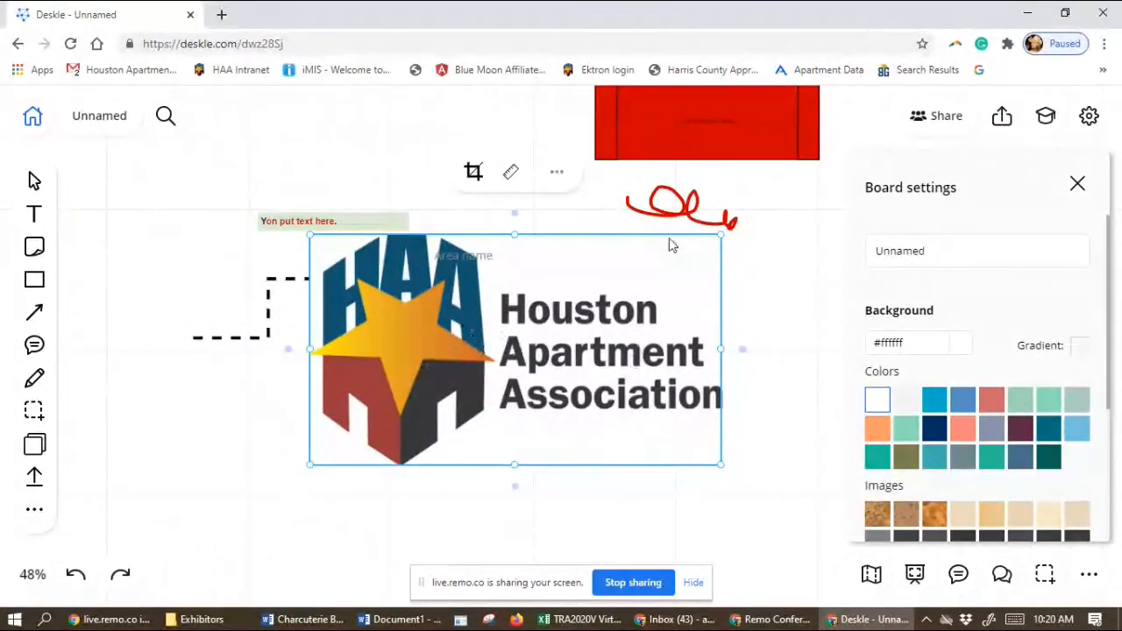
pyautogui.moveTo(732, 138); pyautogui.dragTo(556, 155)
pyautogui.click(437, 343)
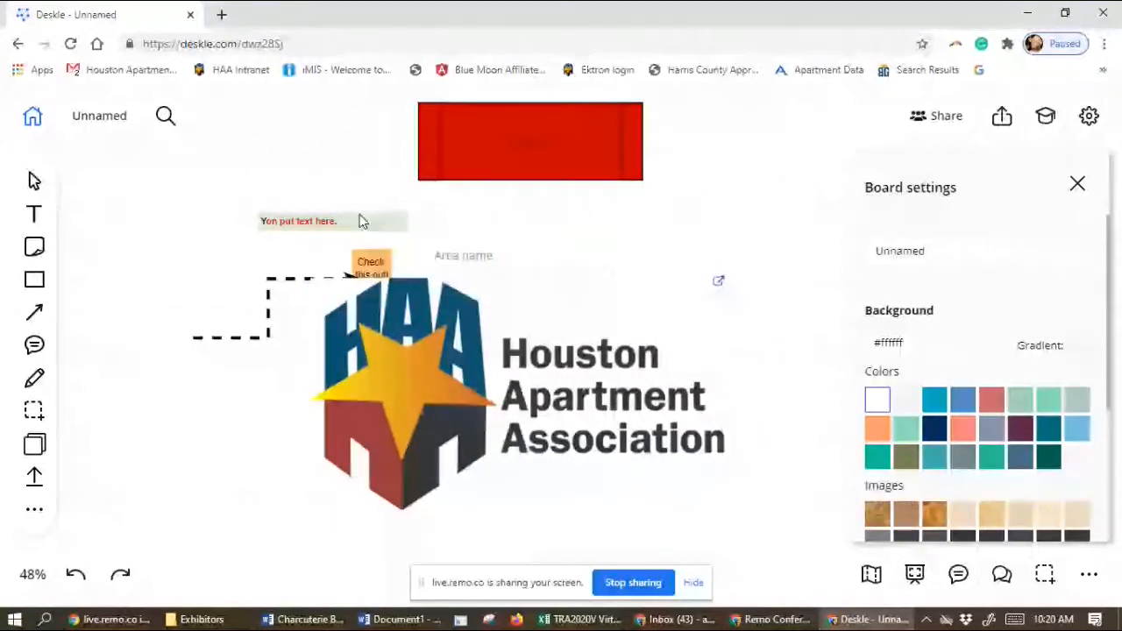
pyautogui.moveTo(362, 221); pyautogui.dragTo(277, 116)
pyautogui.moveTo(213, 338); pyautogui.dragTo(158, 214)
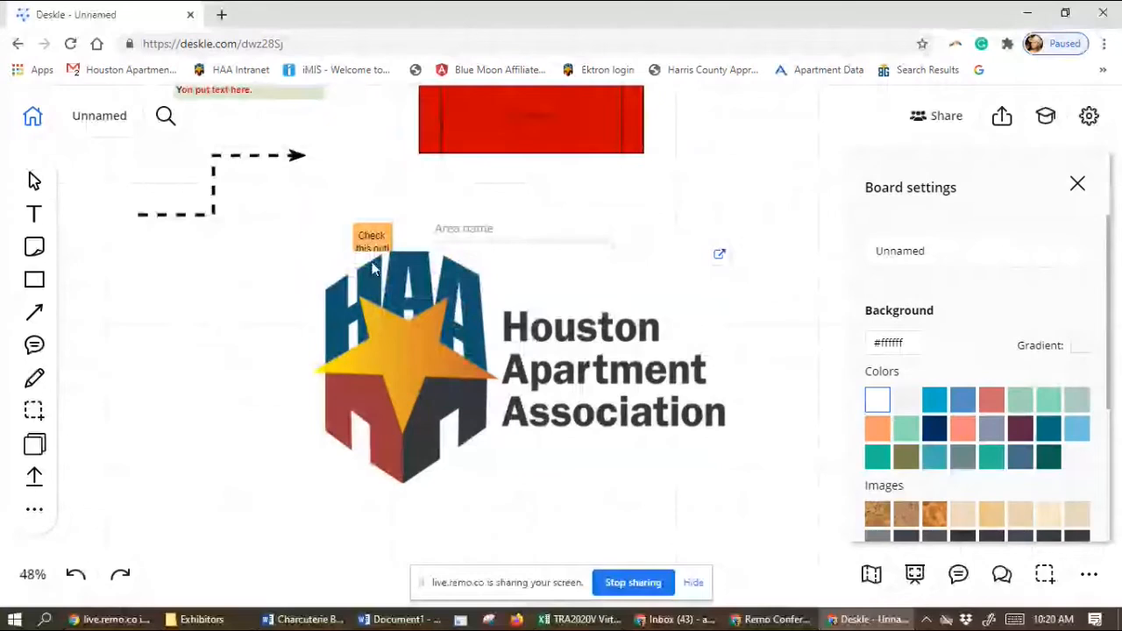
# - Open the web page linked to the logo and return to the board by closing it
pyautogui.click(719, 254)
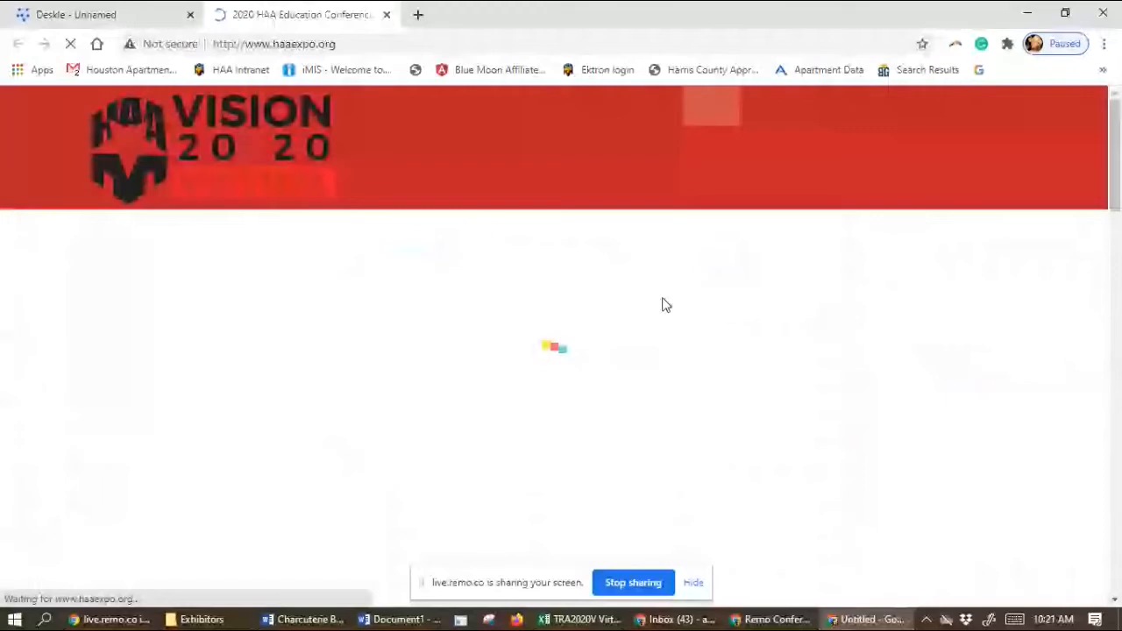
pyautogui.hotkey('ctrl', 'w')
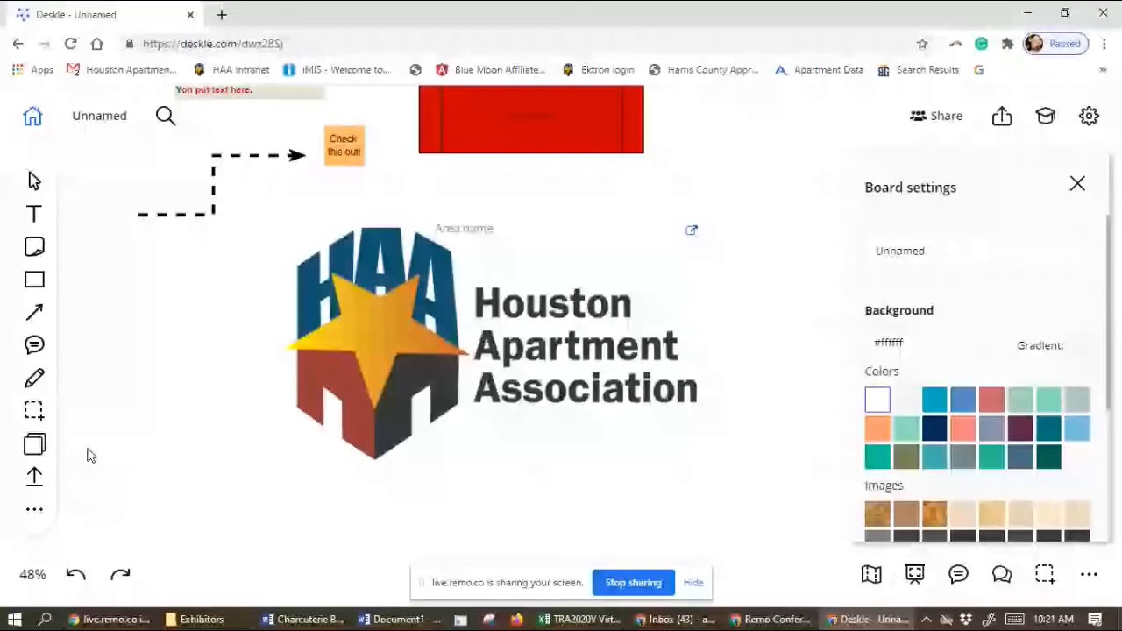
# - Embed an online video on the board to the left of the logo and enlarge it slightly
pyautogui.click(28, 481)
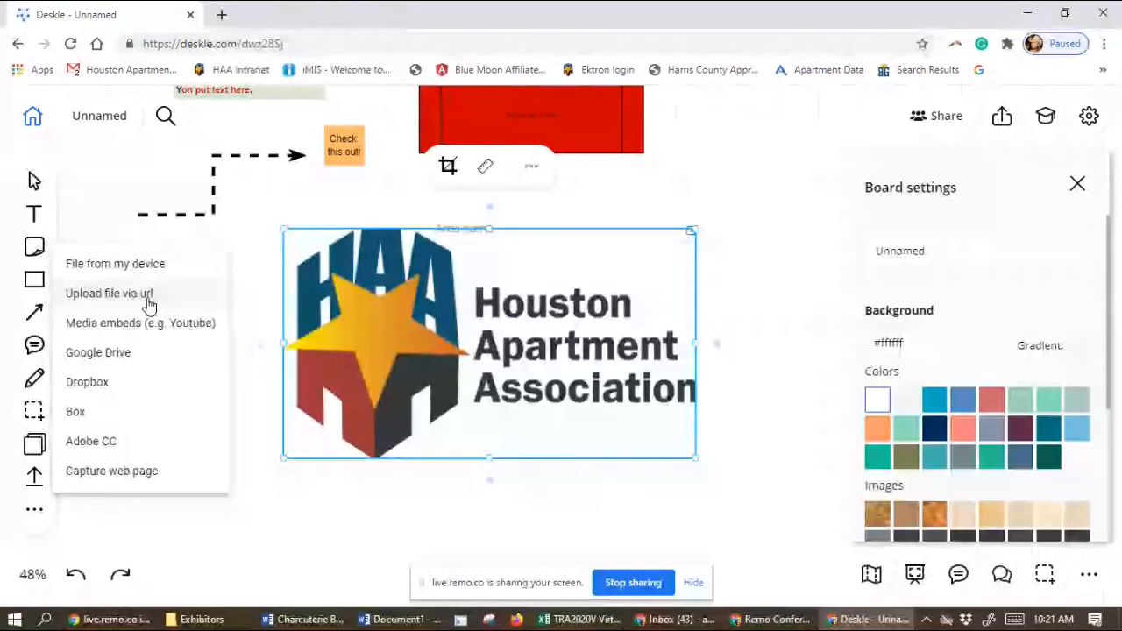
pyautogui.click(771, 144)
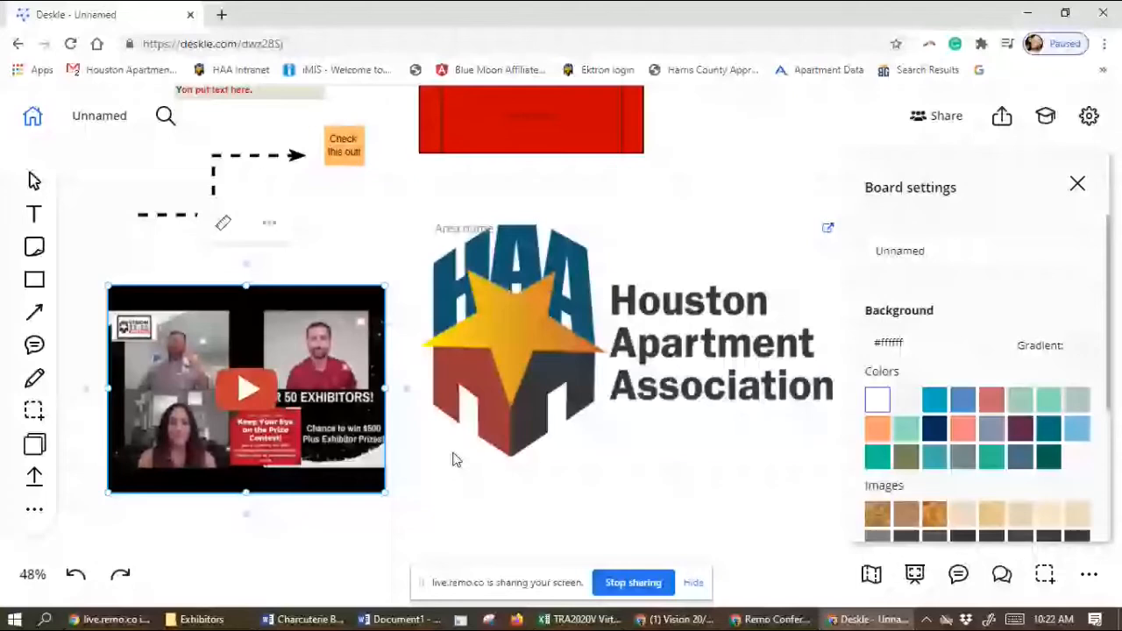
pyautogui.moveTo(107, 493); pyautogui.dragTo(84, 510)
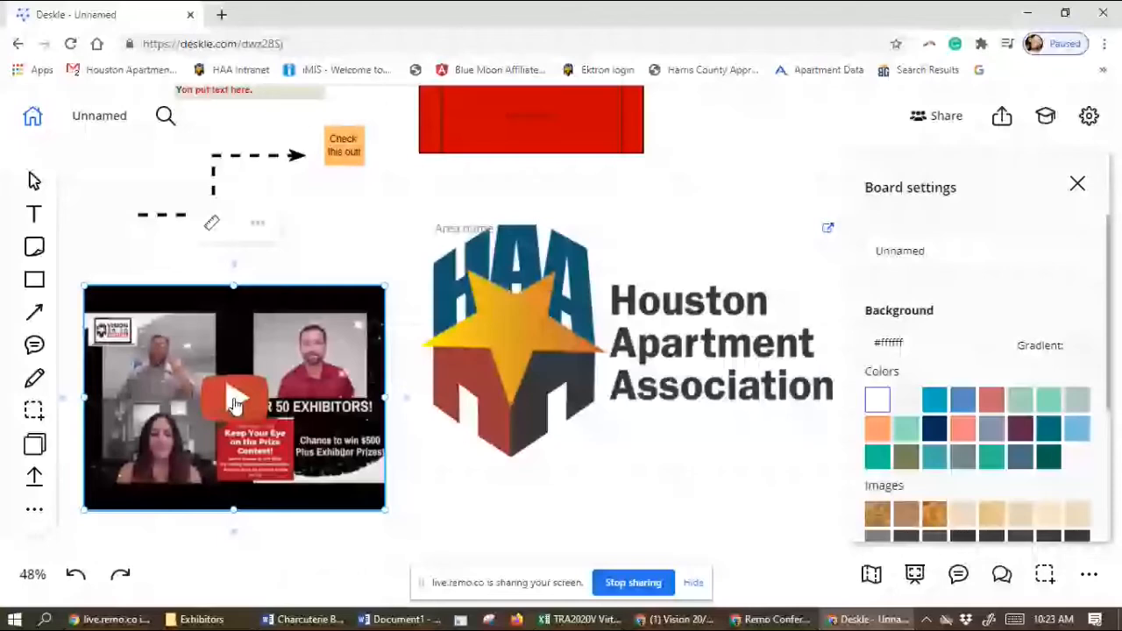
pyautogui.click(34, 477)
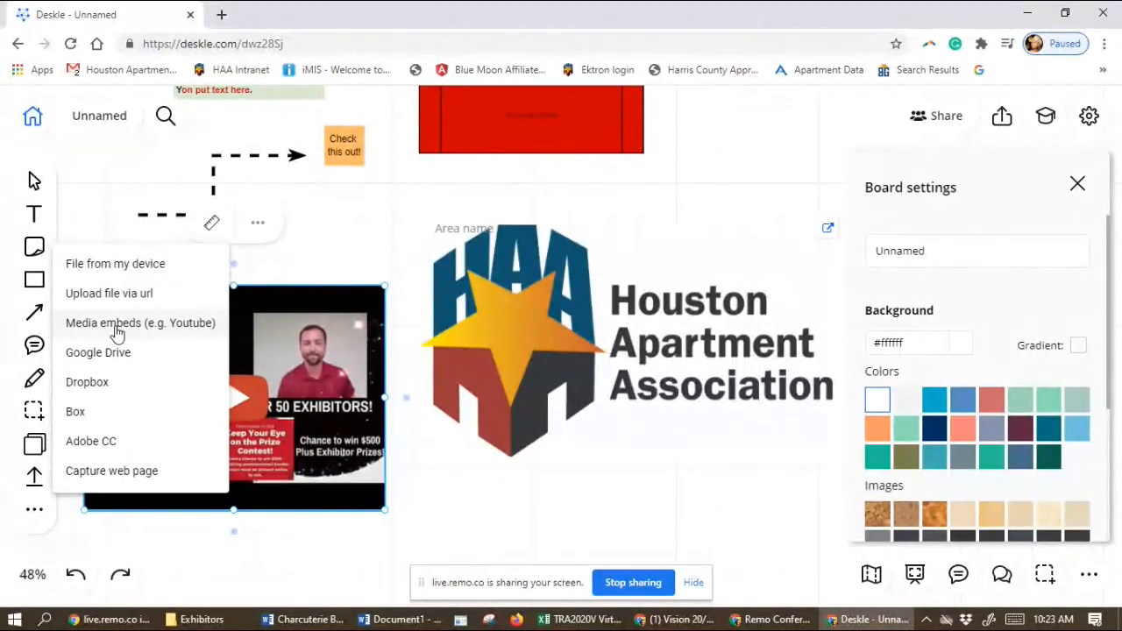
pyautogui.click(518, 517)
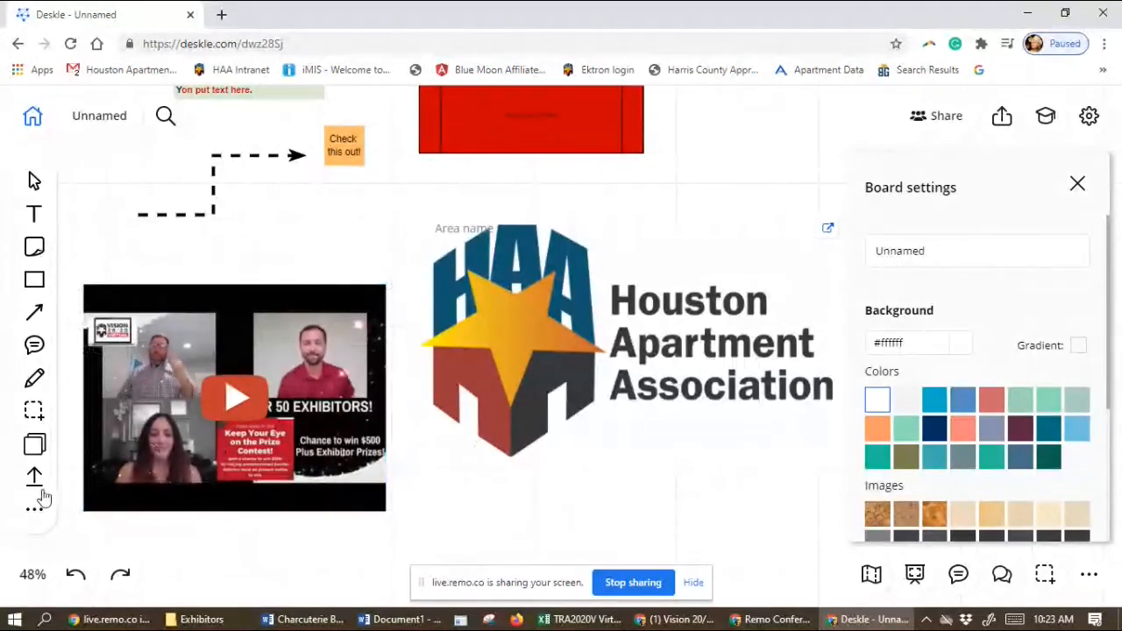
pyautogui.click(34, 480)
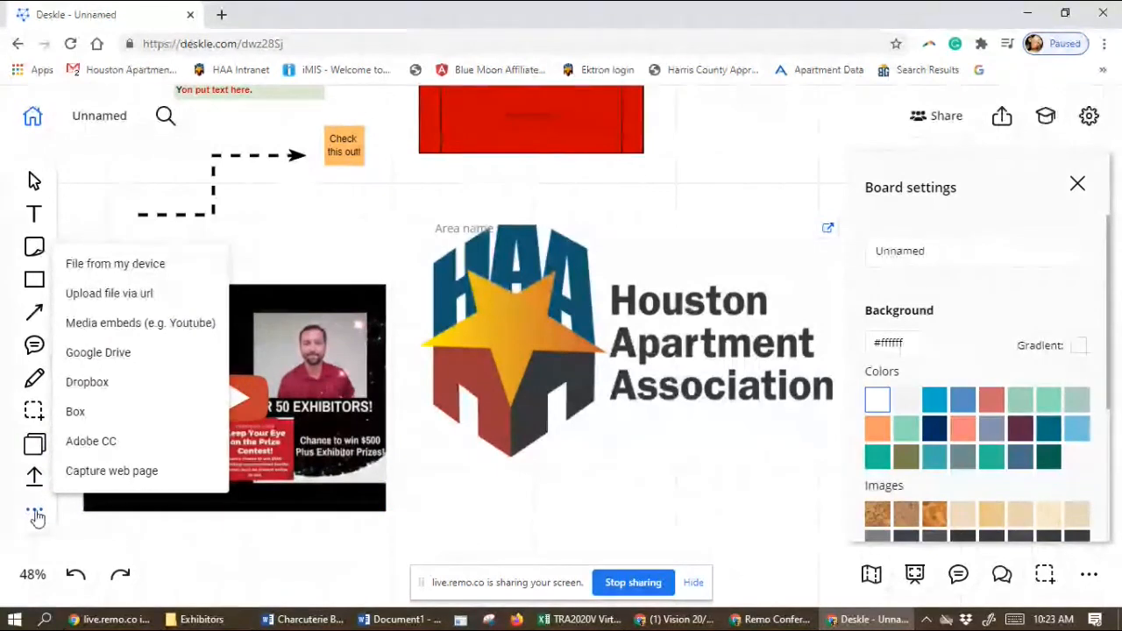
pyautogui.click(36, 518)
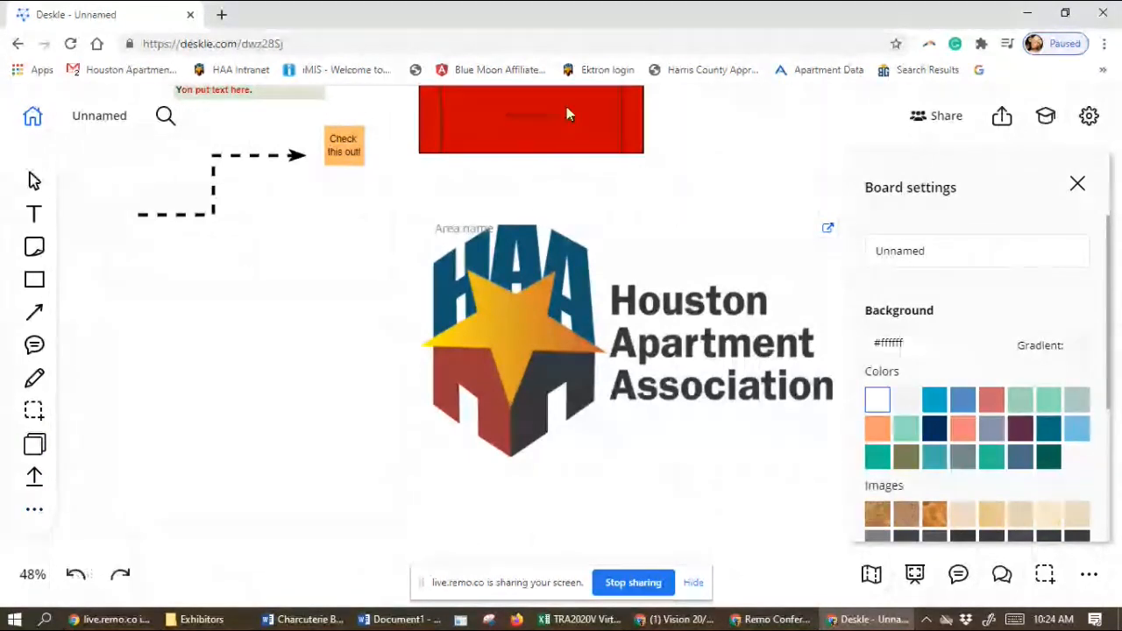
# - Delete the red shape, and move the logo left below the sticky note, shrinking it to about half its size
pyautogui.click(561, 119)
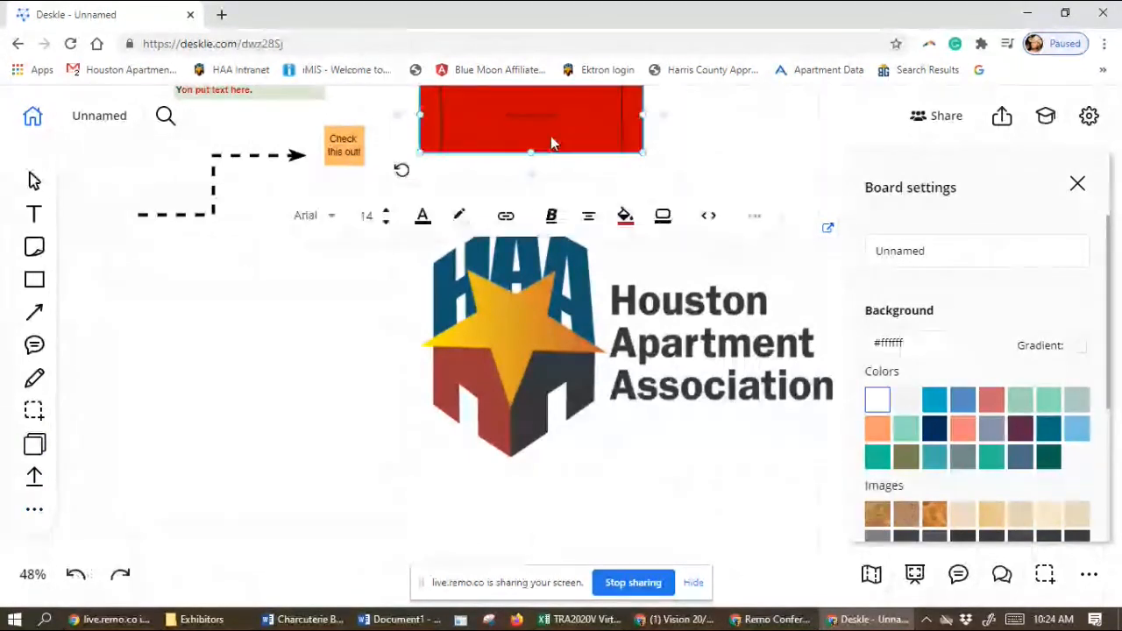
pyautogui.press('Delete')
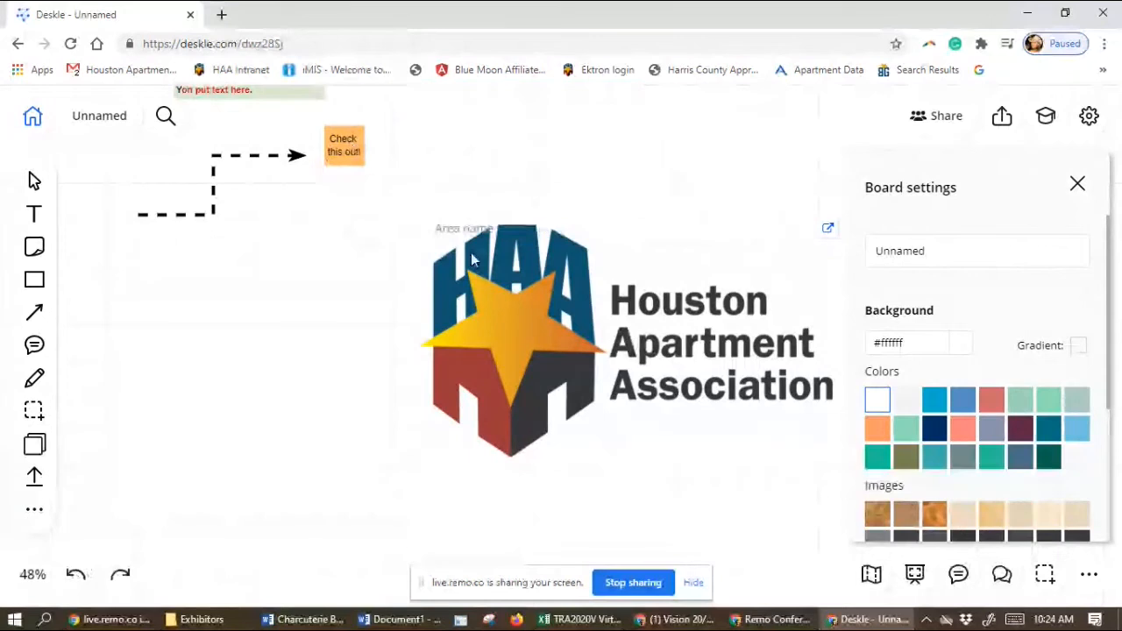
pyautogui.moveTo(471, 260); pyautogui.dragTo(281, 260)
pyautogui.moveTo(643, 456); pyautogui.dragTo(442, 326)
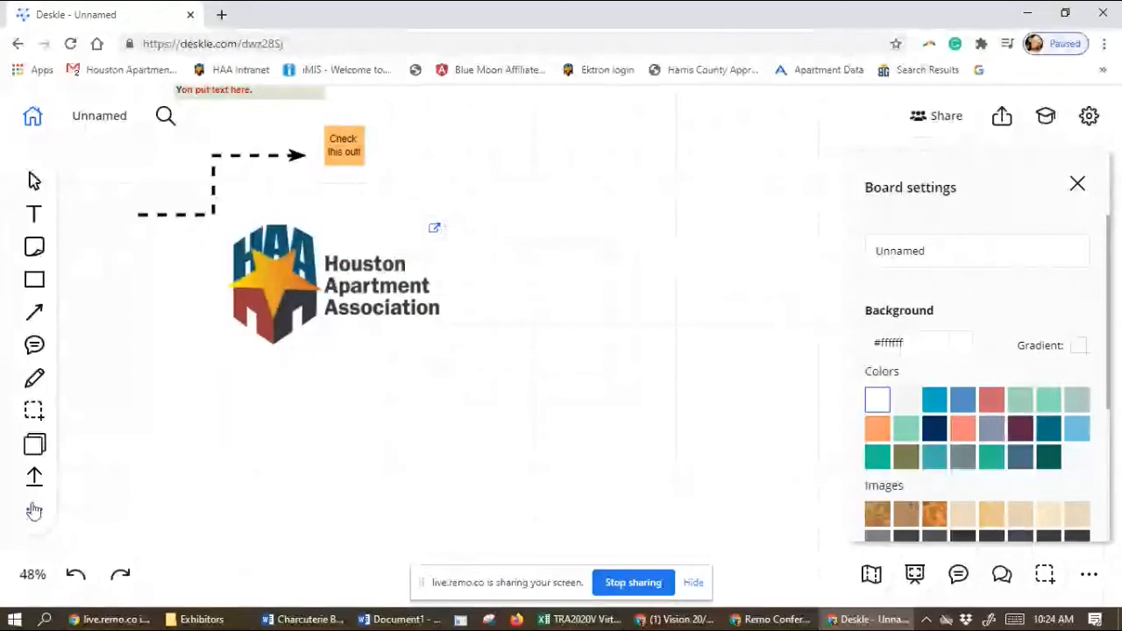
# - Open the template gallery and look through the available board templates
pyautogui.click(35, 511)
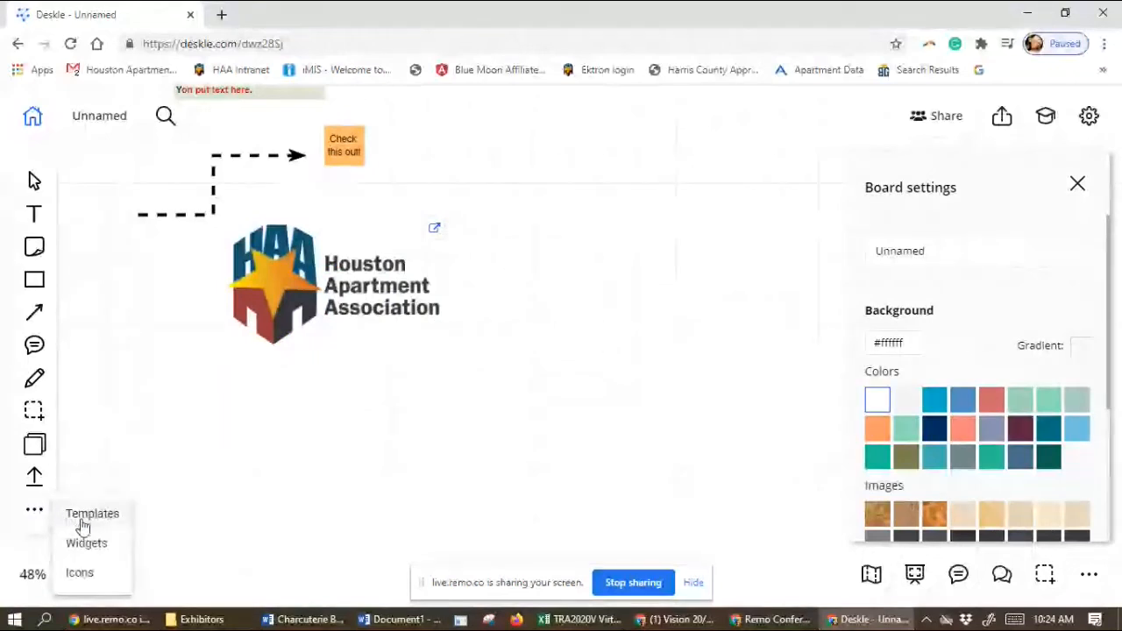
pyautogui.click(82, 524)
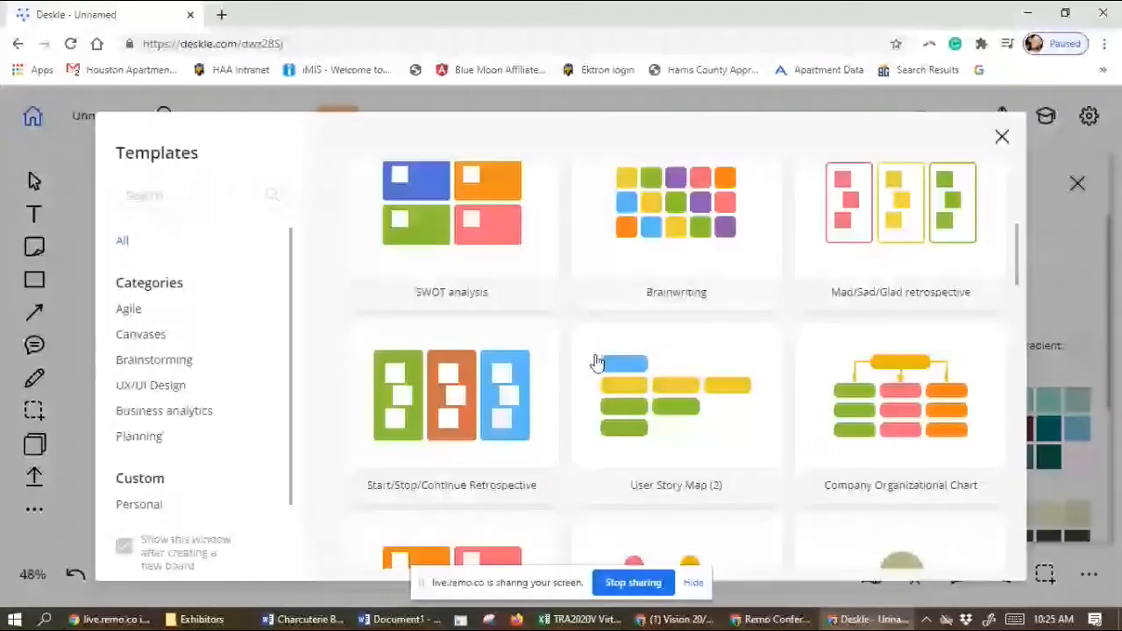
pyautogui.scroll(-5, 596, 362)
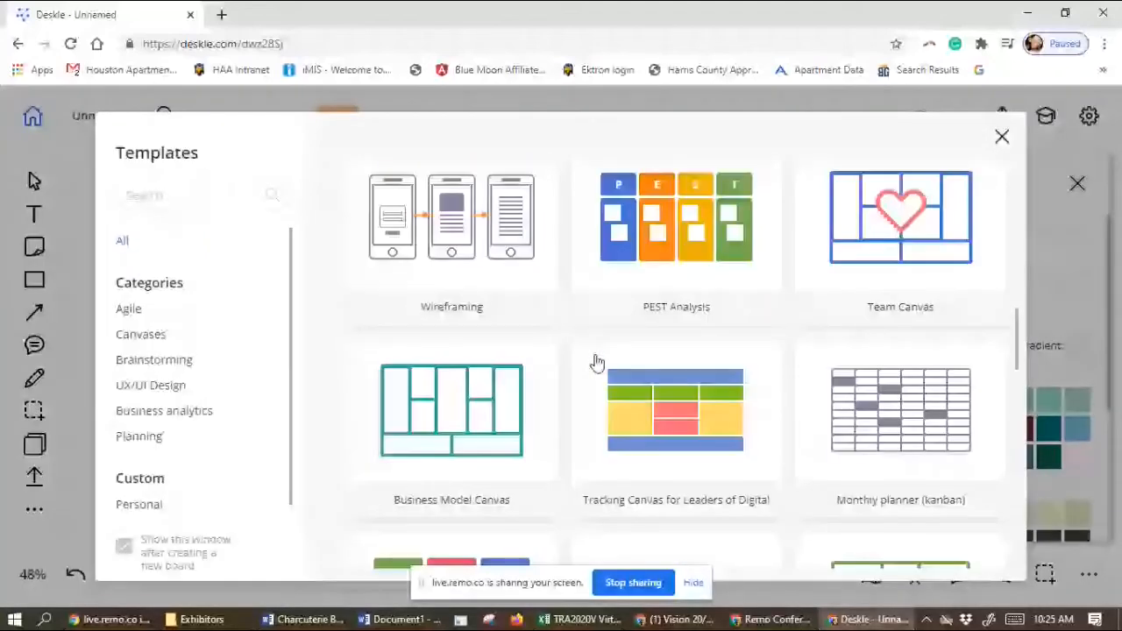
pyautogui.scroll(-1, 596, 362)
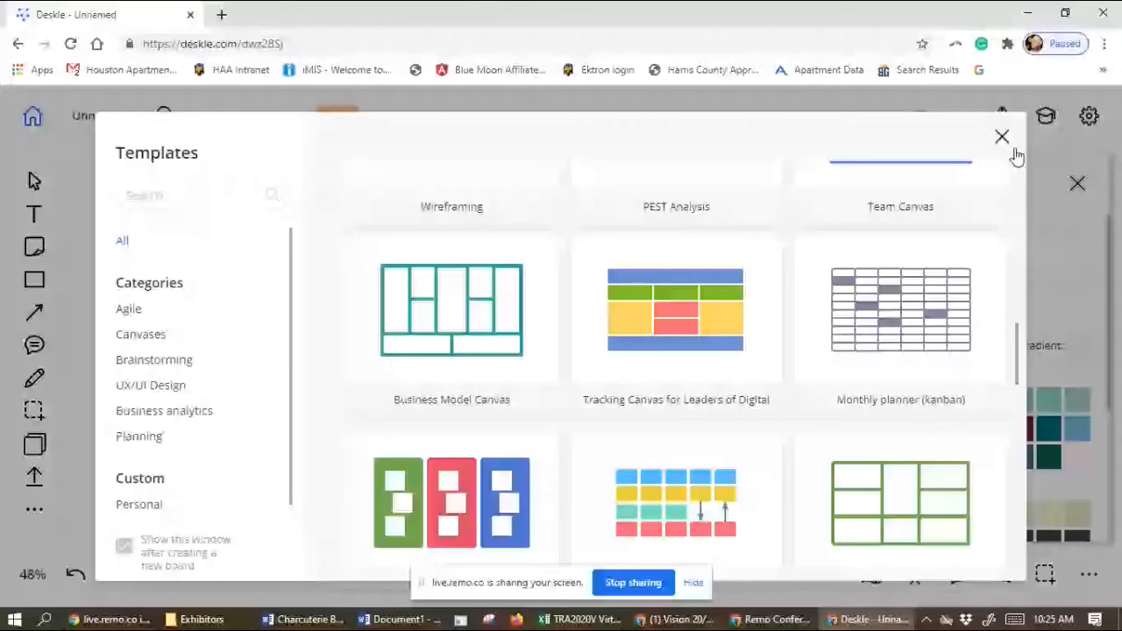
# - Close the template gallery and the board settings to return to the full board
pyautogui.click(1003, 139)
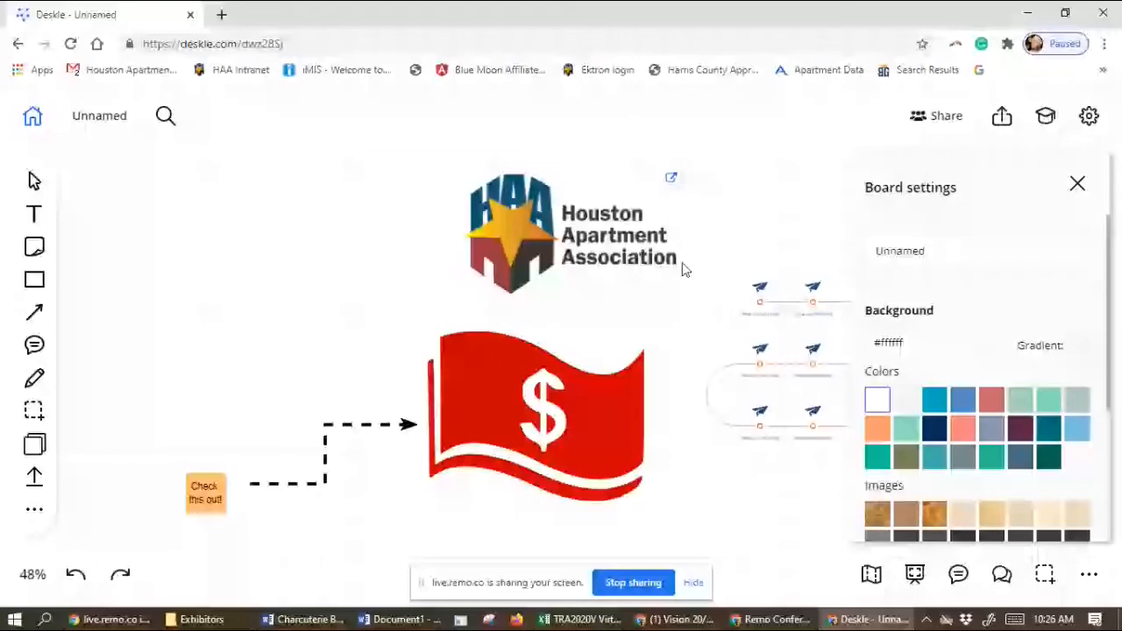
pyautogui.scroll(1, 649, 339)
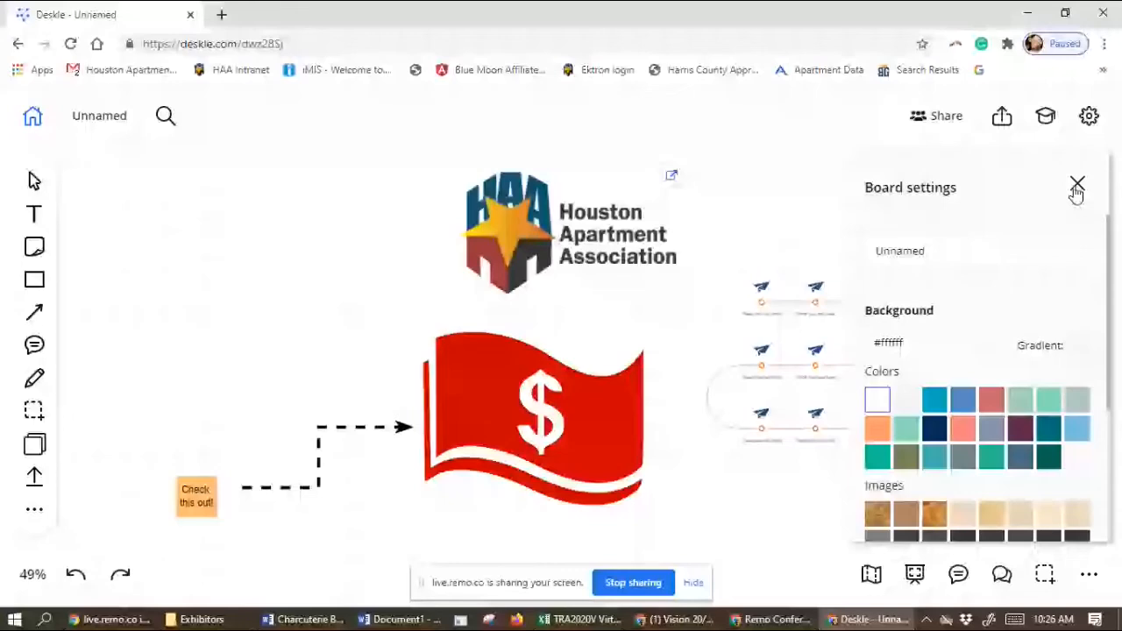
pyautogui.click(1077, 188)
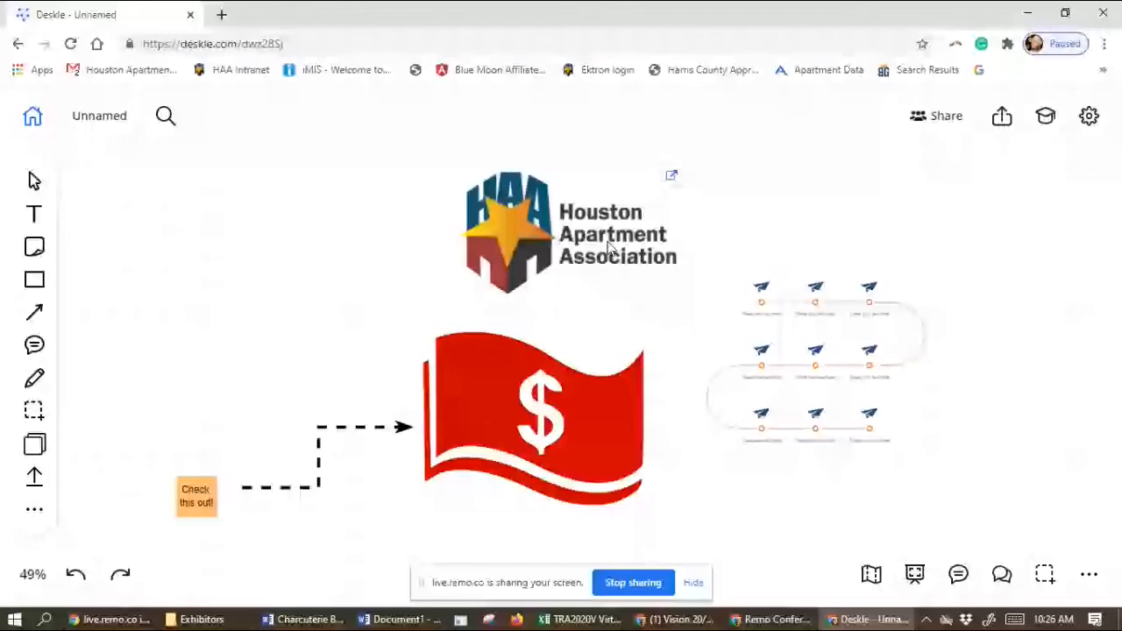
# - Lock the Houston Apartment Association logo on the board and unlock it again
pyautogui.rightClick(611, 248)
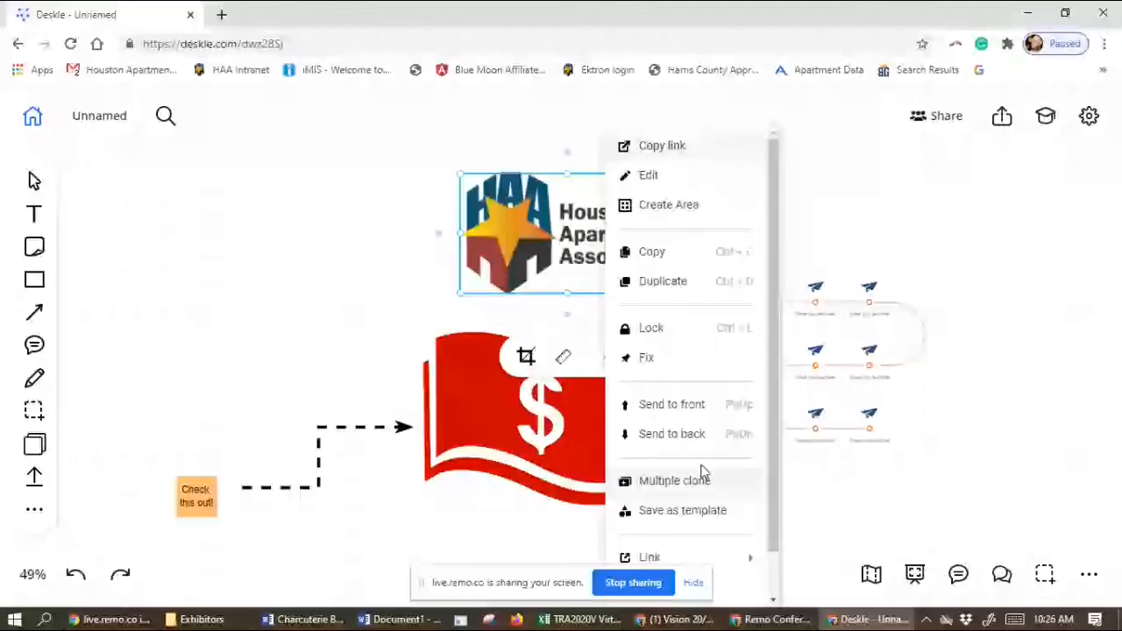
pyautogui.click(651, 328)
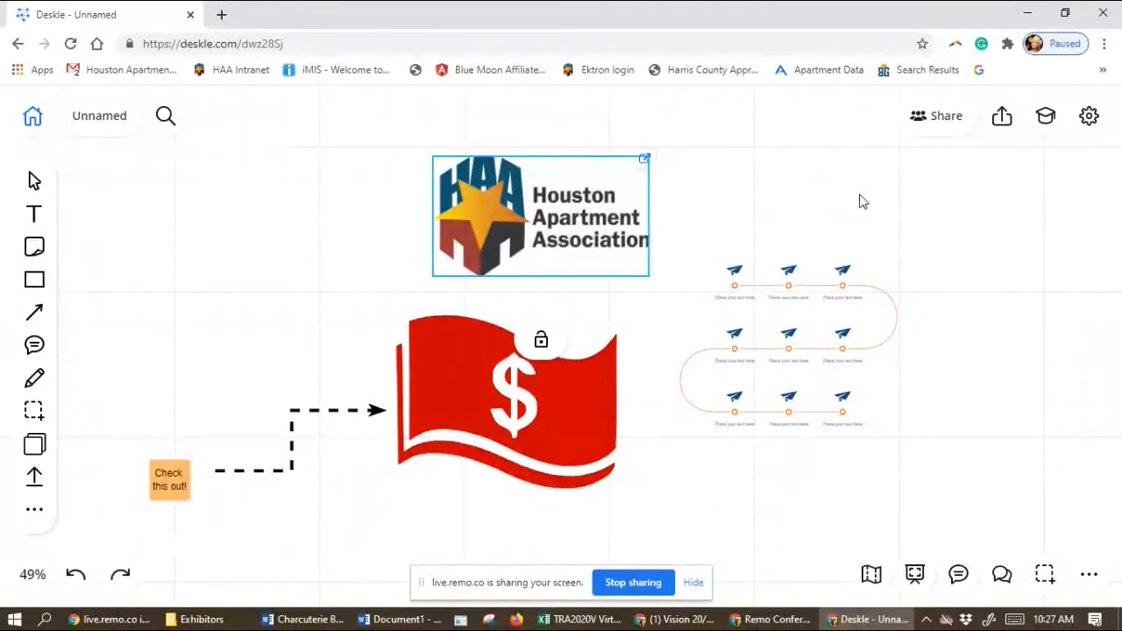
pyautogui.rightClick(599, 226)
pyautogui.click(627, 258)
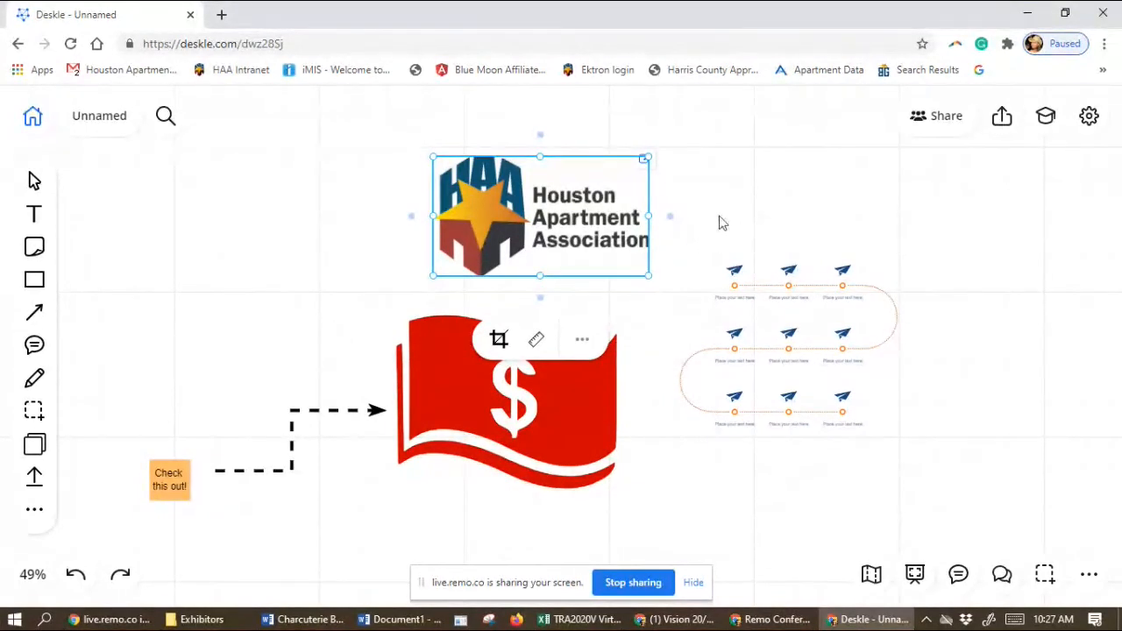
pyautogui.click(864, 222)
# - Create an area around the Houston Apartment Association logo
pyautogui.click(540, 223)
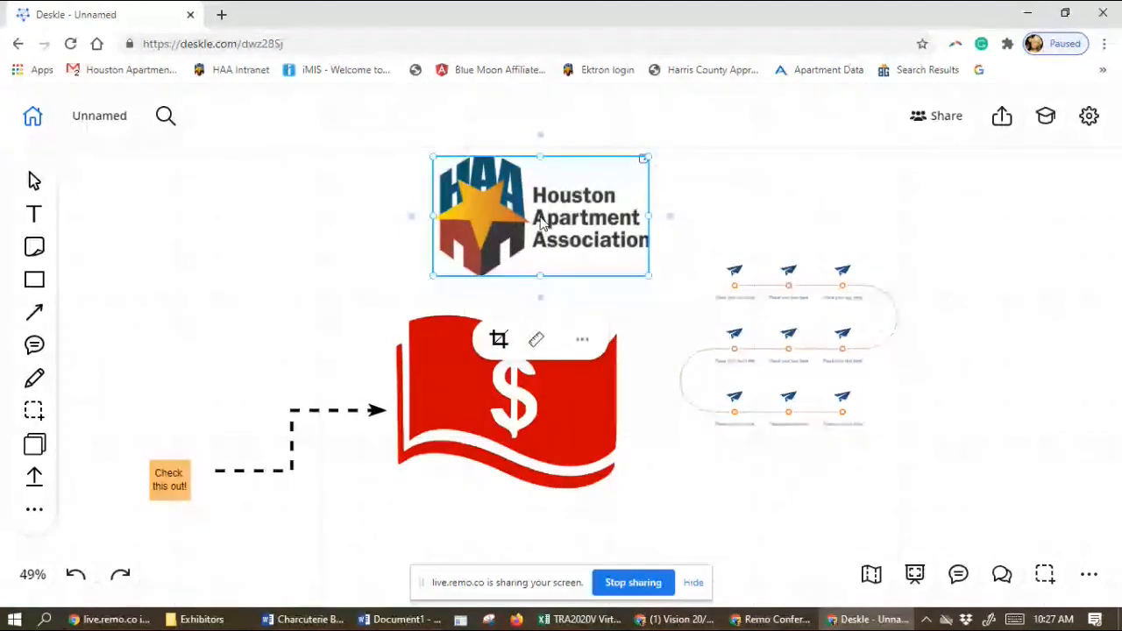
pyautogui.rightClick(538, 221)
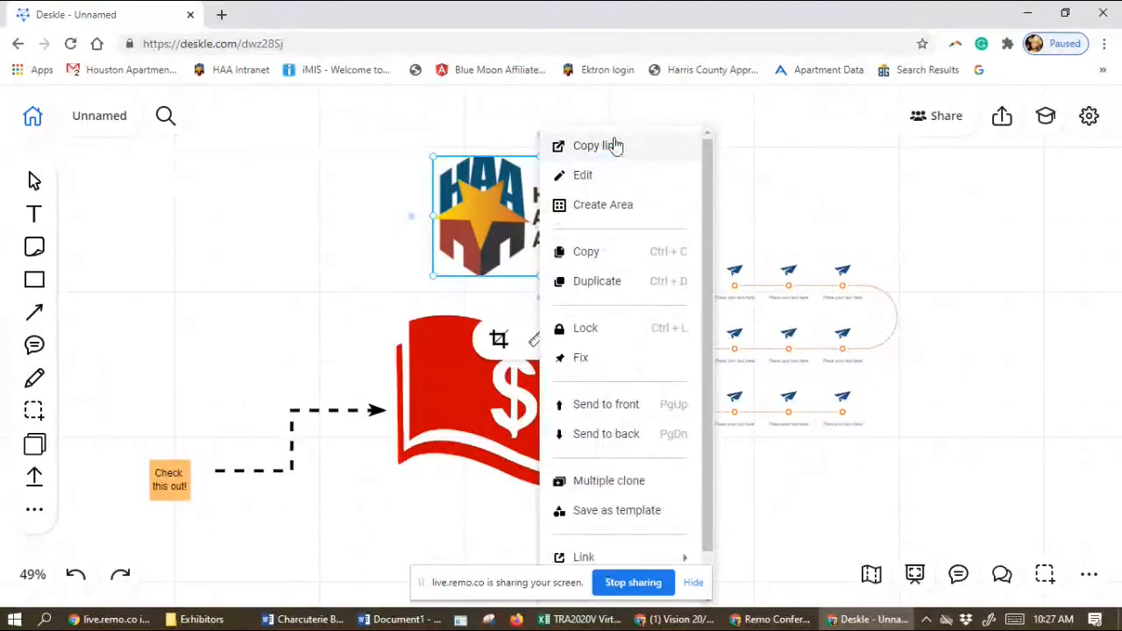
pyautogui.click(613, 210)
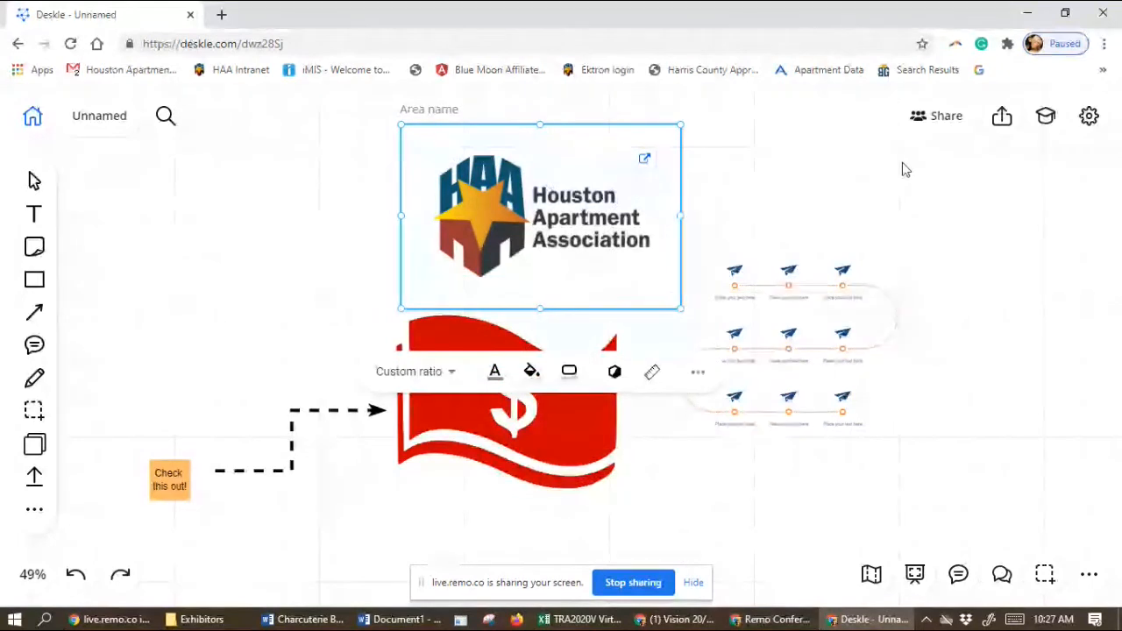
# - Delete the small red shapes at the upper right corner of the logo's area
pyautogui.click(626, 129)
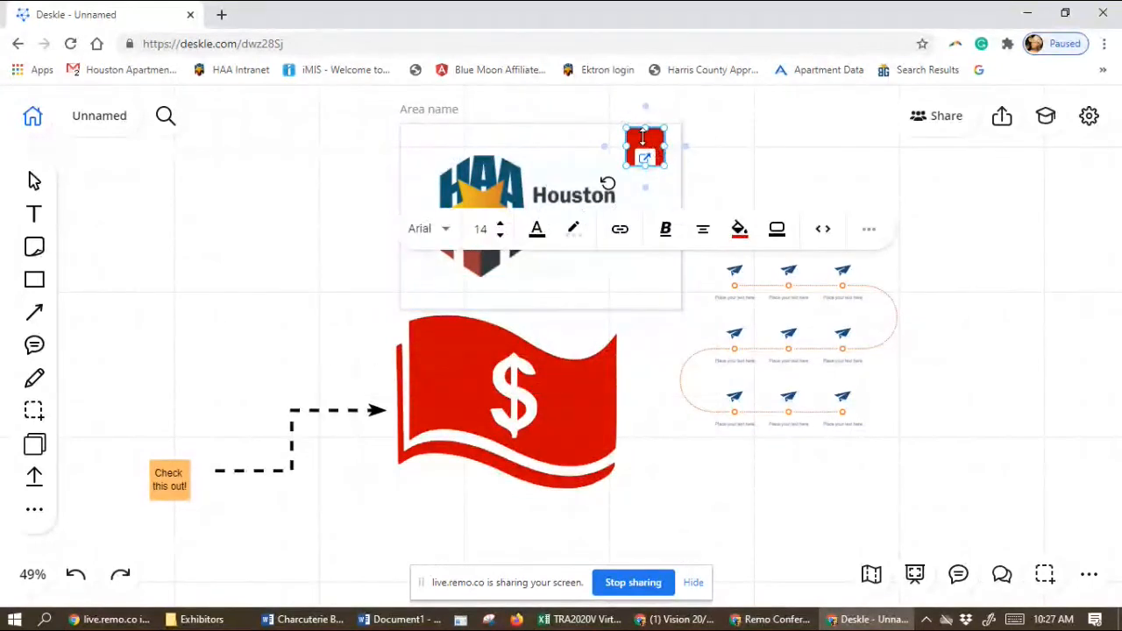
pyautogui.press('Delete')
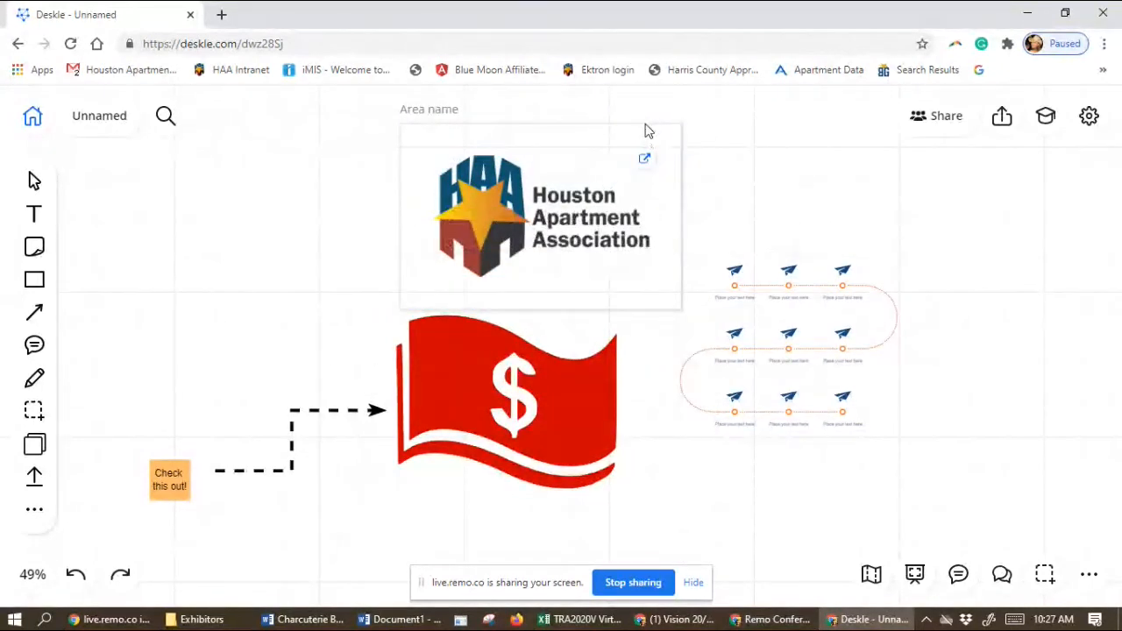
pyautogui.click(663, 141)
pyautogui.press('Delete')
pyautogui.click(668, 144)
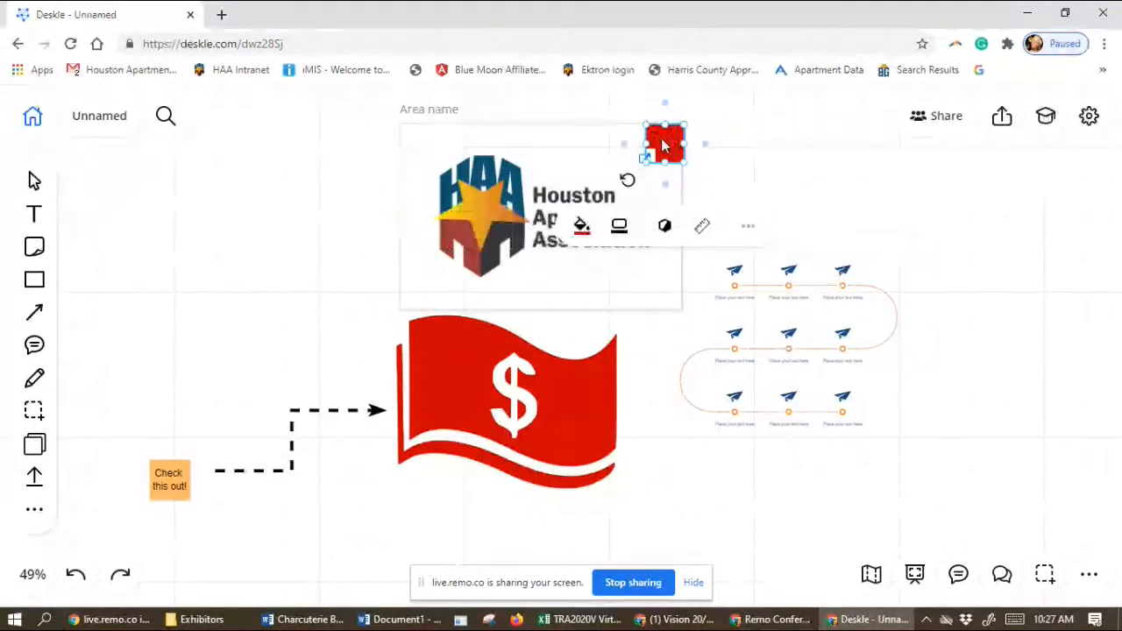
pyautogui.press('Delete')
# - Fill the background of the area around the logo with red
pyautogui.click(432, 132)
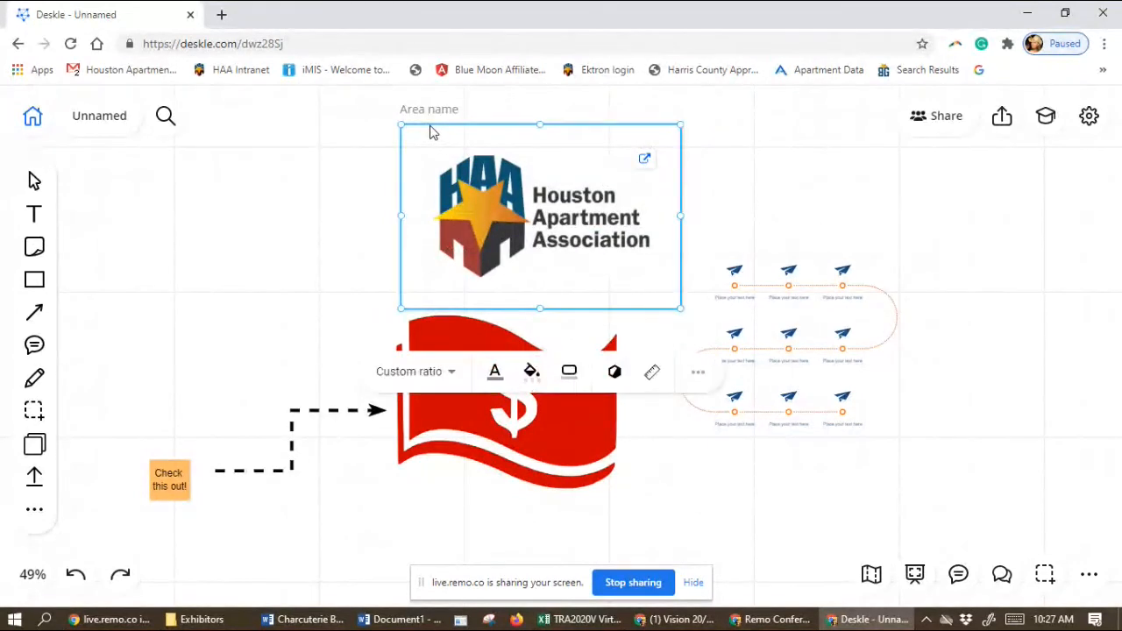
pyautogui.click(531, 371)
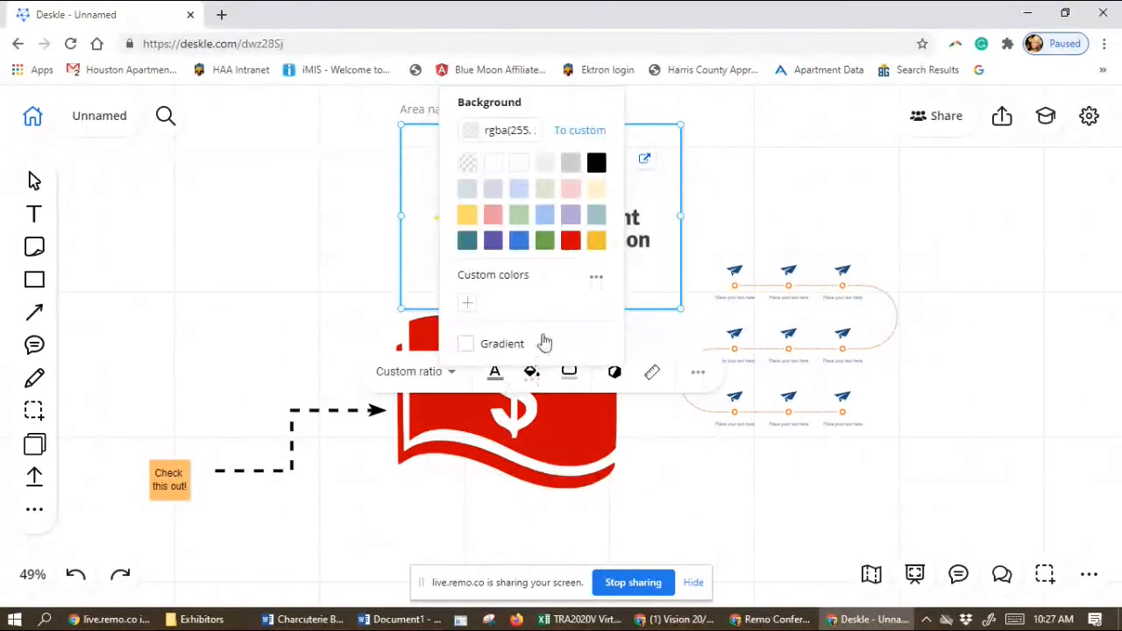
pyautogui.click(571, 248)
pyautogui.click(771, 228)
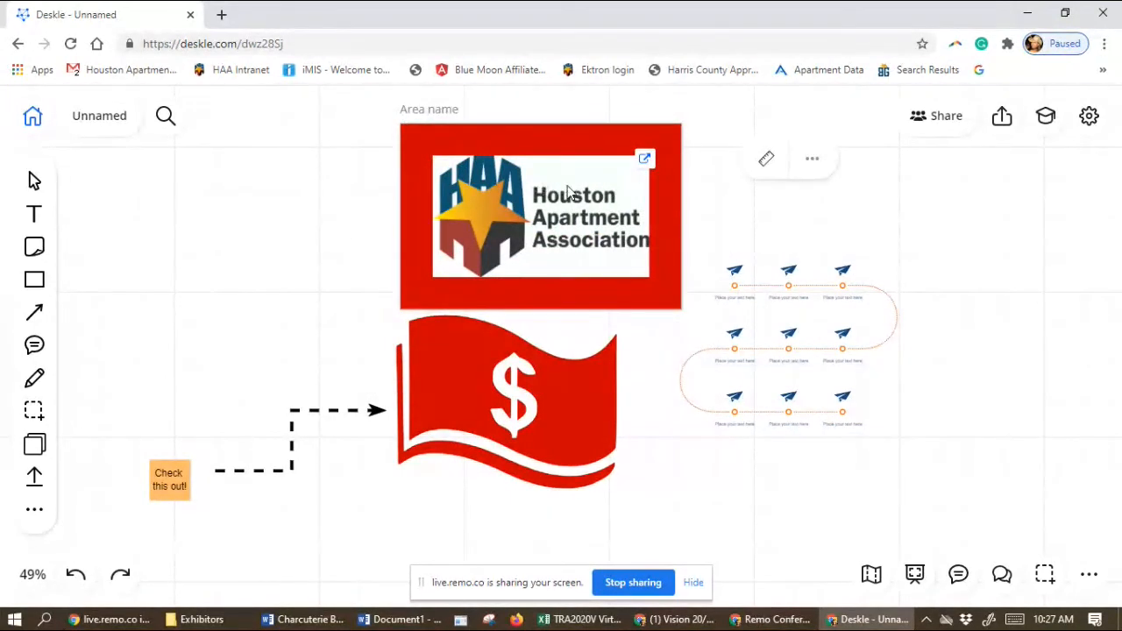
# - Fix the logo in its place inside the red area
pyautogui.moveTo(613, 151); pyautogui.dragTo(579, 165)
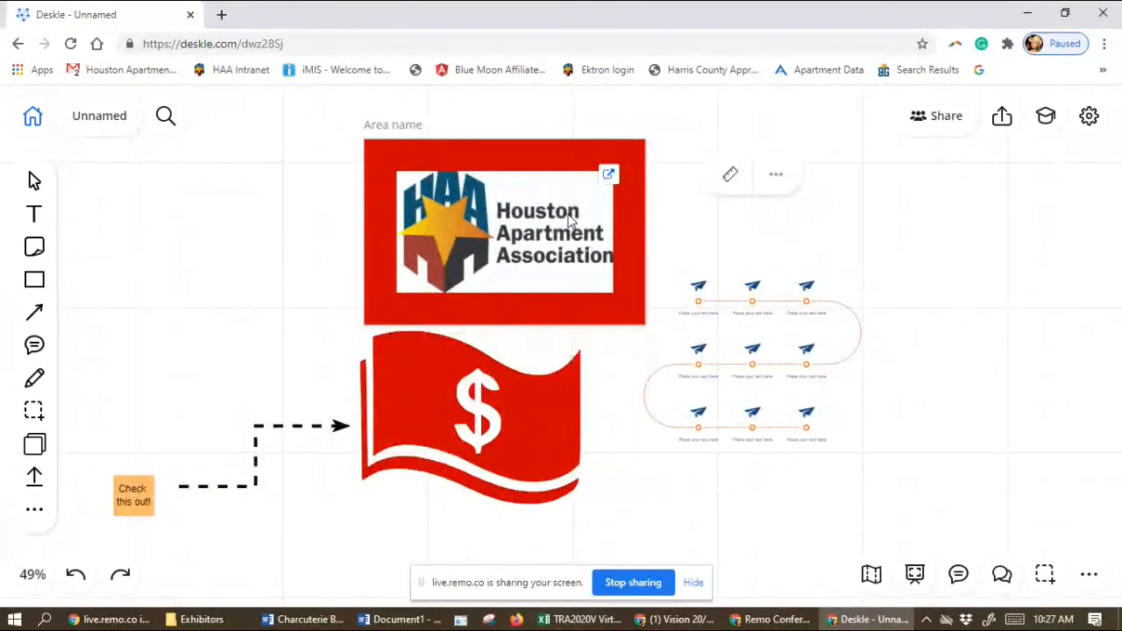
pyautogui.rightClick(570, 223)
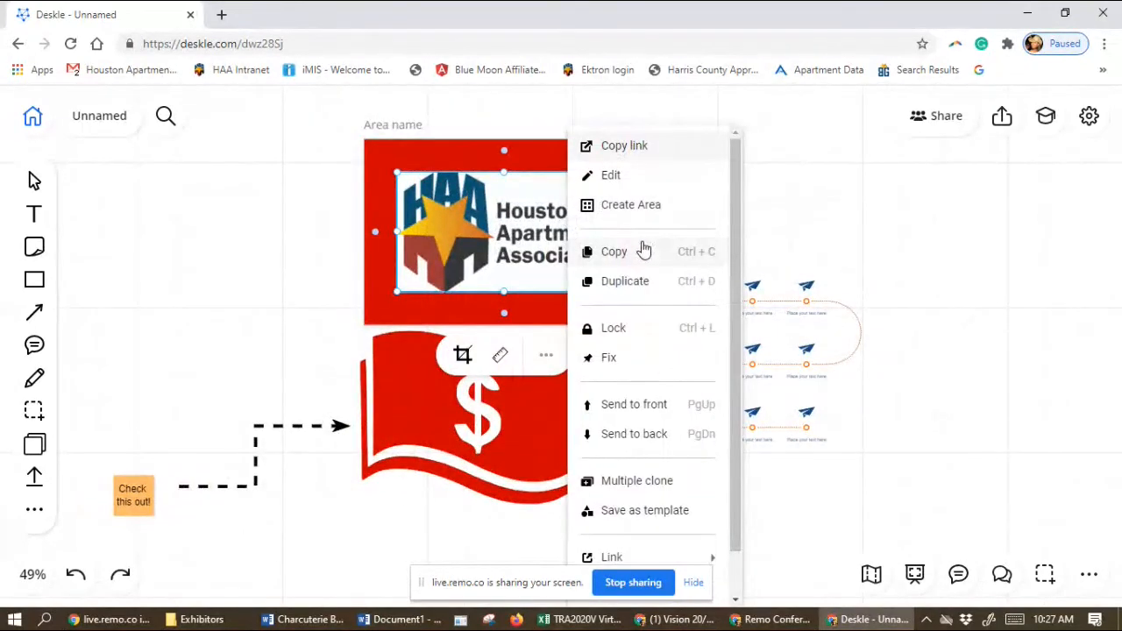
pyautogui.click(646, 359)
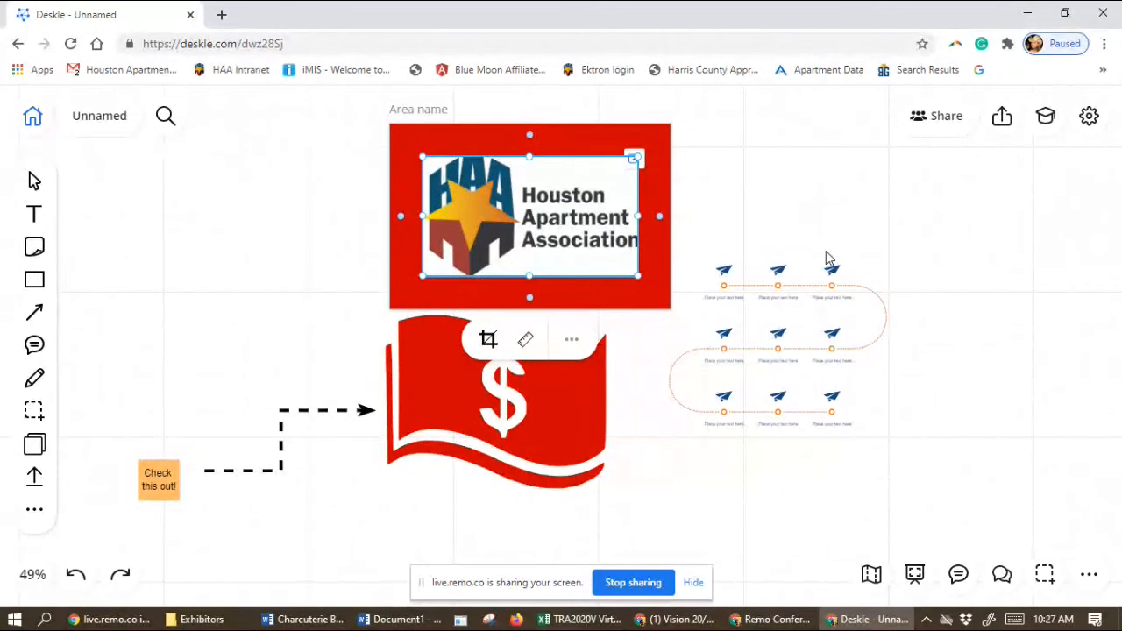
# - Look through the remaining object options for the logo and send it to the front
pyautogui.rightClick(618, 222)
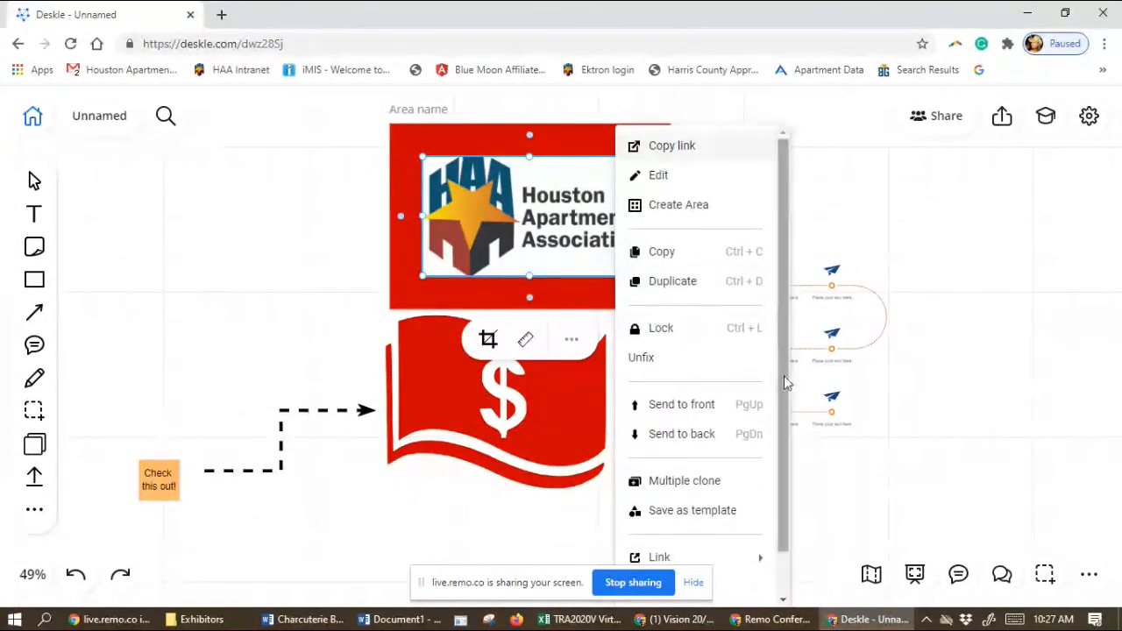
pyautogui.scroll(-1, 779, 362)
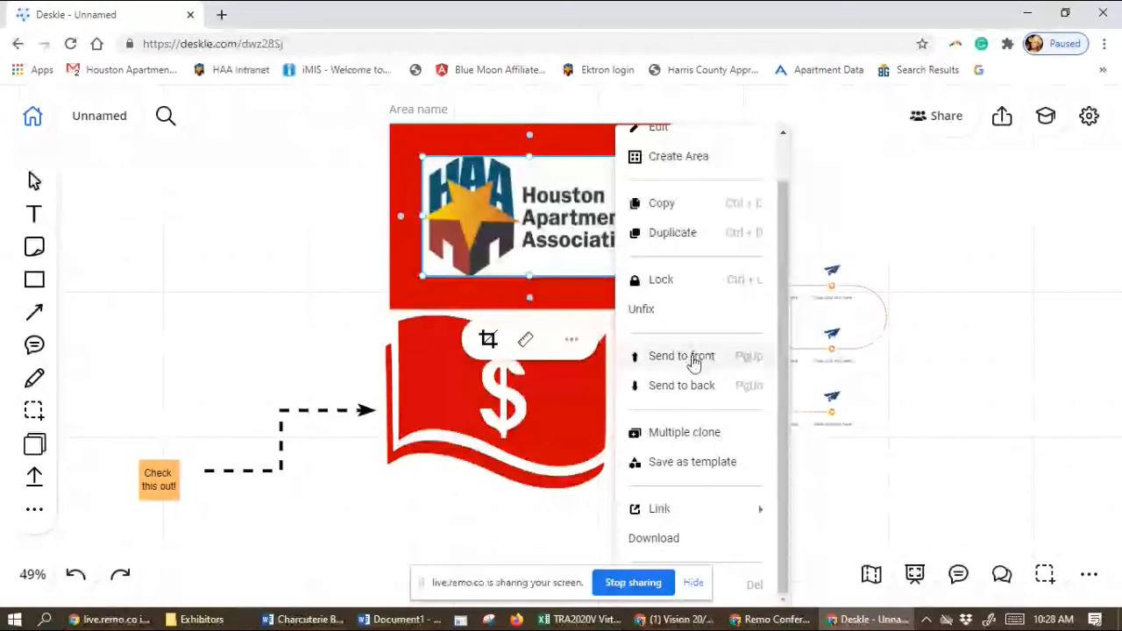
pyautogui.click(683, 356)
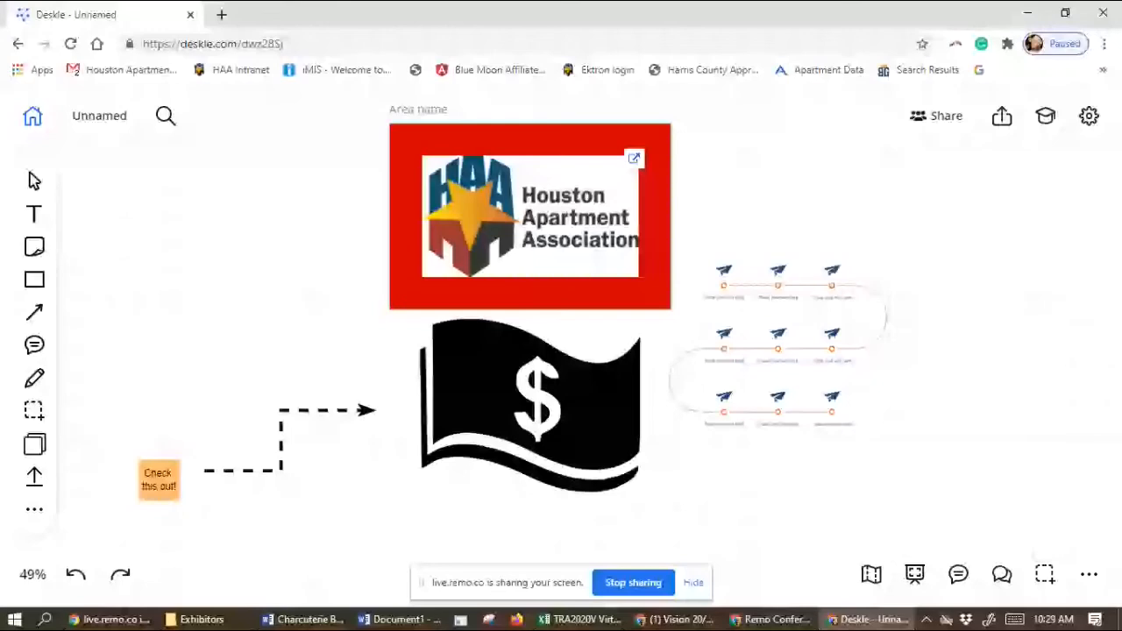